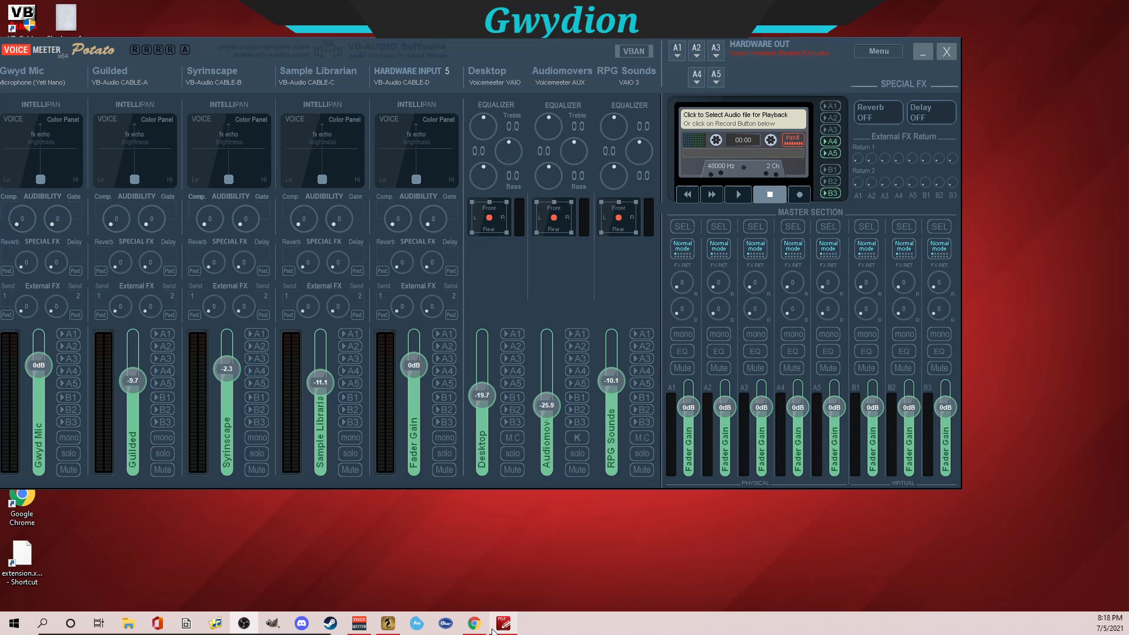
Step: Switch to Chrome to view the ASIO Link Pro download links, and minimise both the browser and VoiceMeeter
{"action": "left_click", "coordinate": [474, 623]}
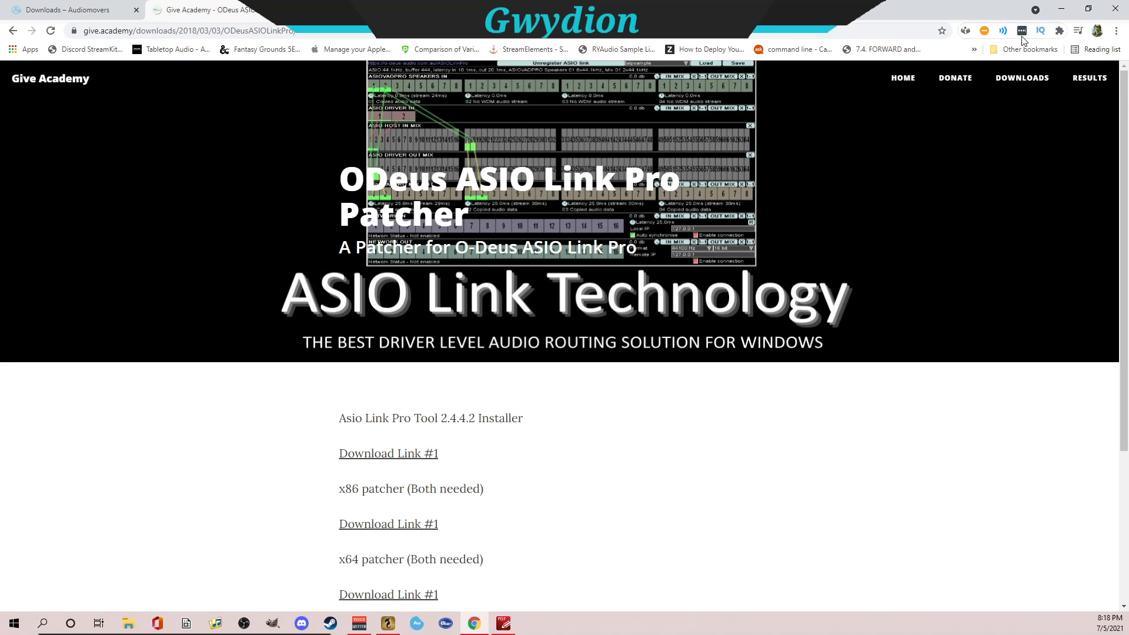
{"action": "left_click", "coordinate": [1063, 8]}
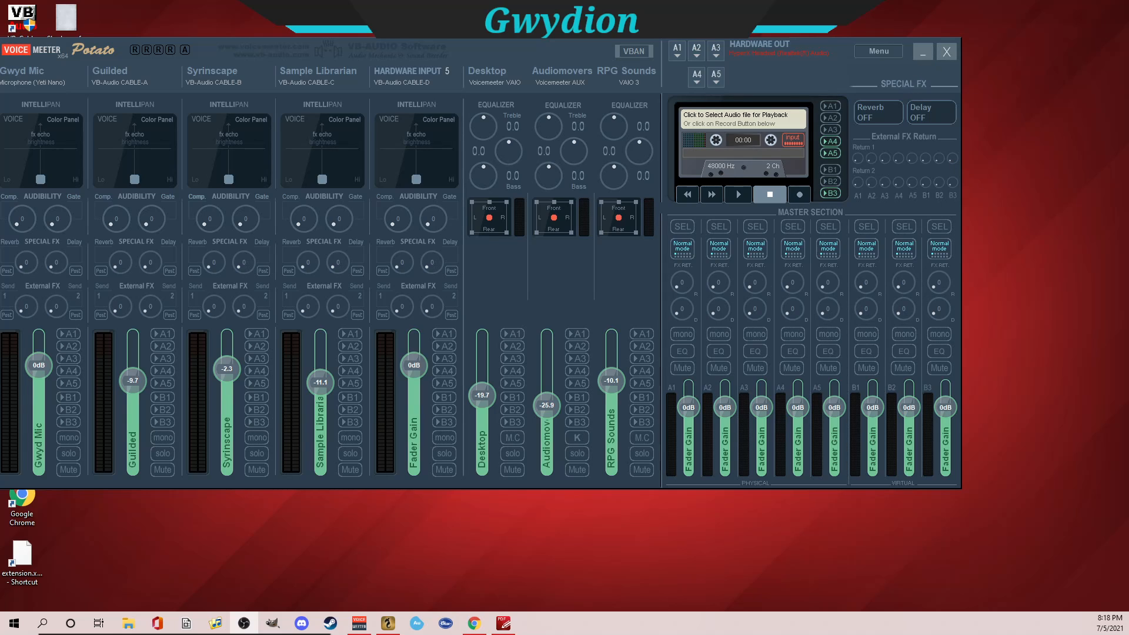
{"action": "left_click", "coordinate": [924, 54]}
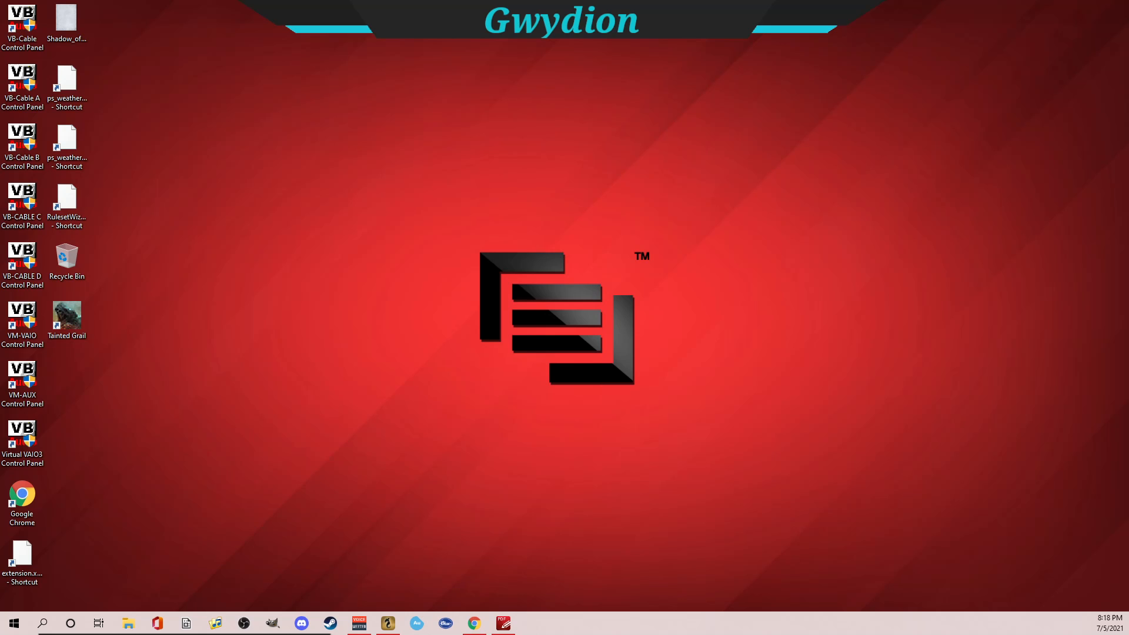
Step: Switch to the ASIO Link PDF manual, read the setup page's option for 16 stereo WDM devices, and minimise the manual
{"action": "key", "text": "alt+Tab"}
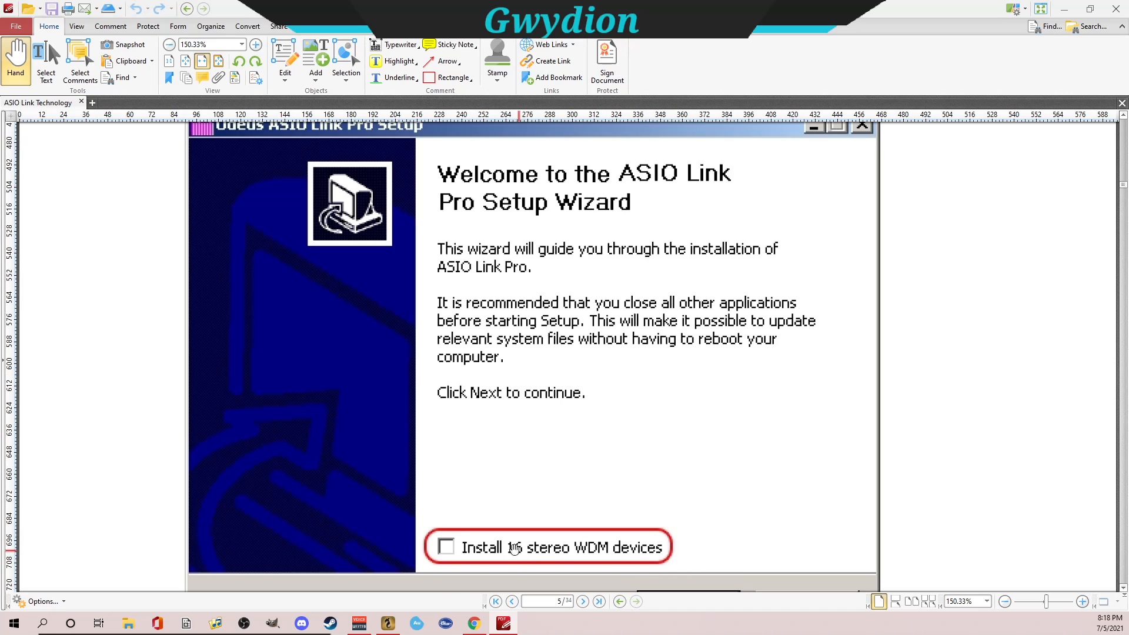
{"action": "scroll", "coordinate": [526, 508], "scroll_direction": "down", "scroll_amount": 1}
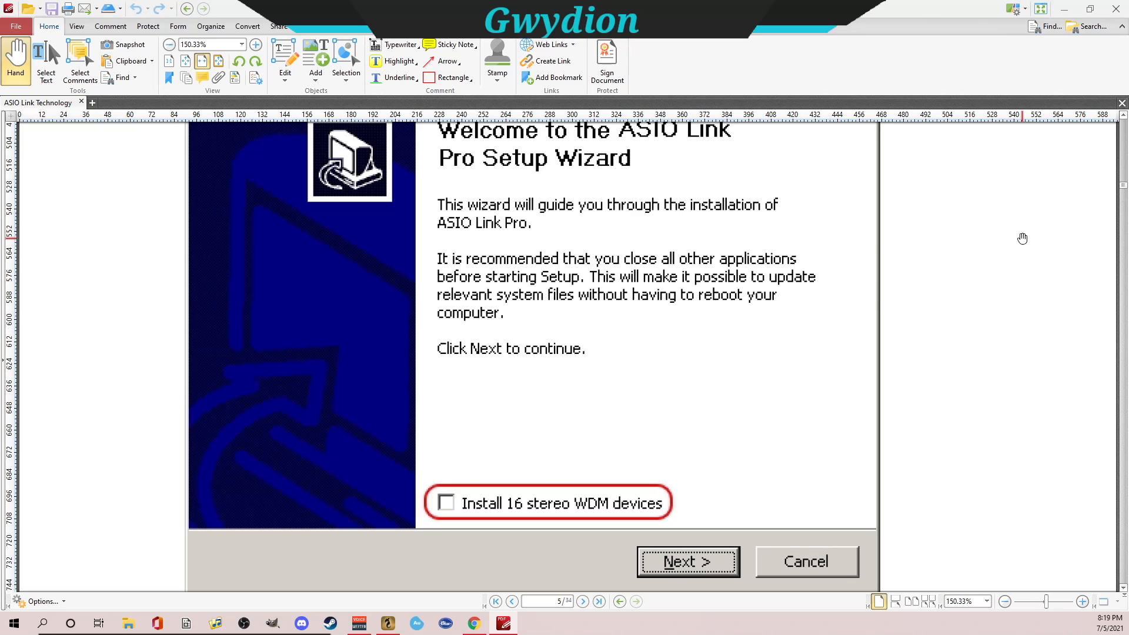
{"action": "left_click", "coordinate": [1075, 13]}
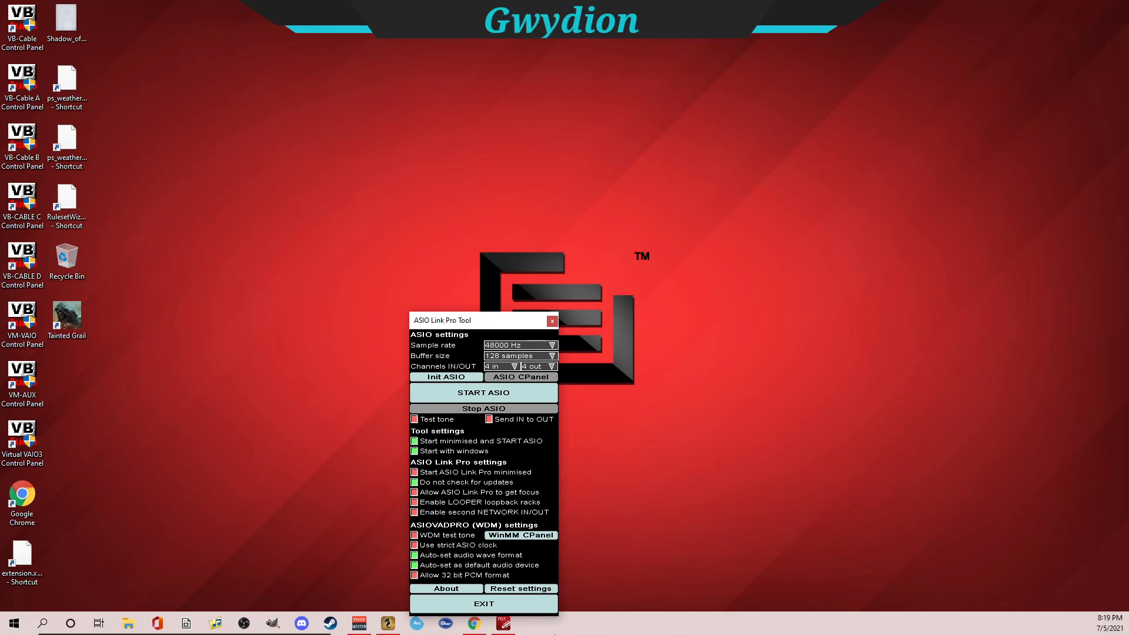
Step: Restore VoiceMeeter behind the ASIO Link Pro Tool and set the tool's ASIO sample rate to 48000 Hz
{"action": "left_click", "coordinate": [359, 623]}
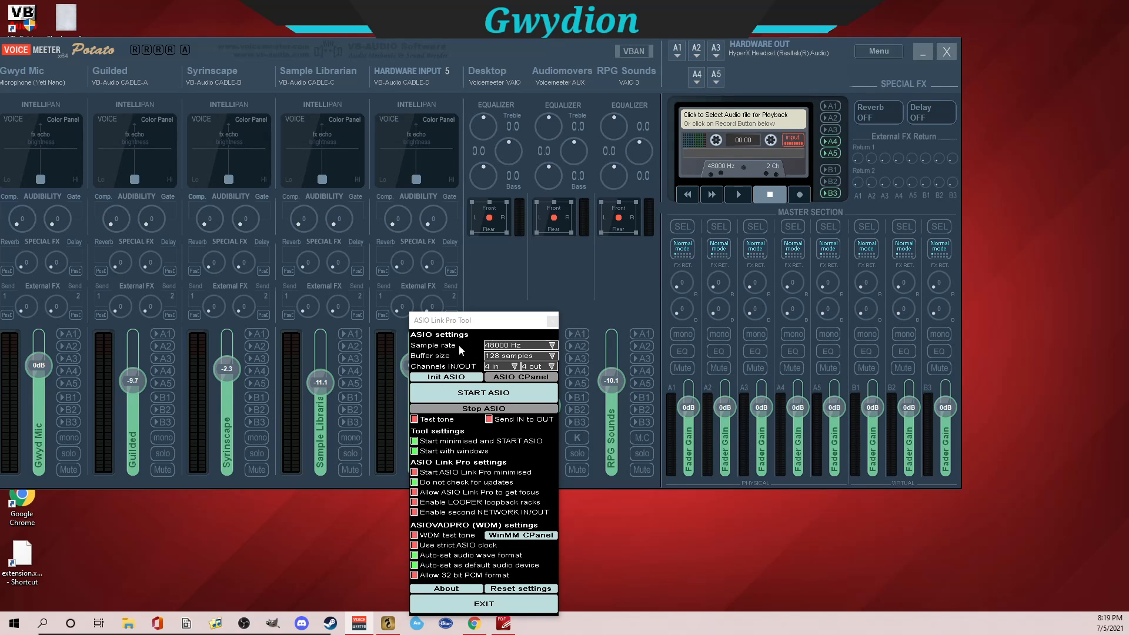
{"action": "left_click", "coordinate": [549, 345]}
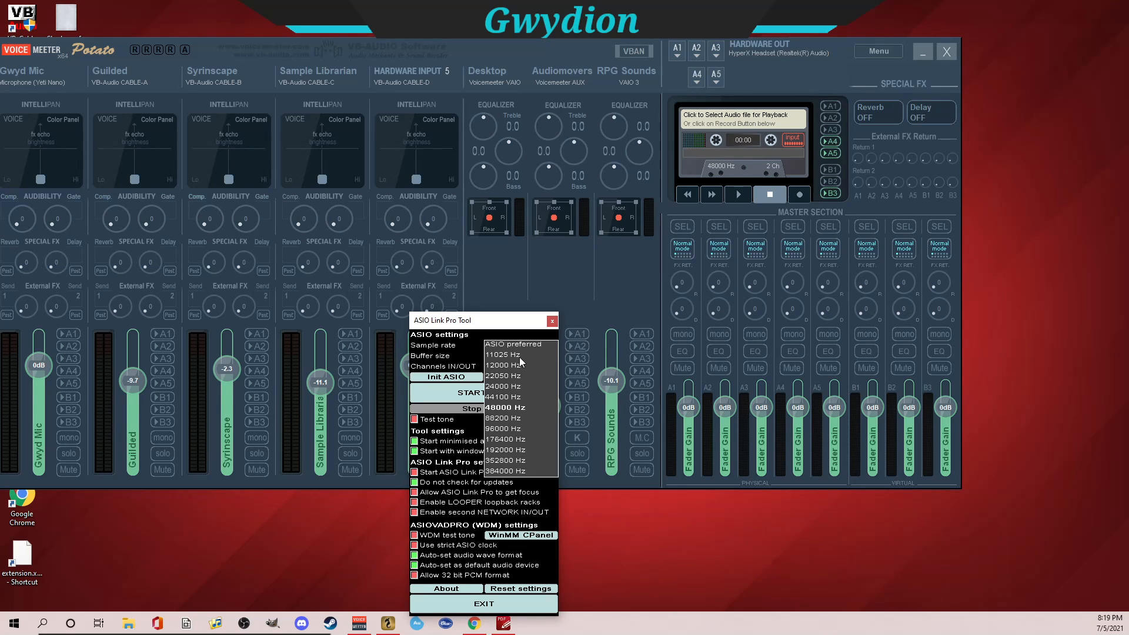
{"action": "left_click", "coordinate": [511, 407]}
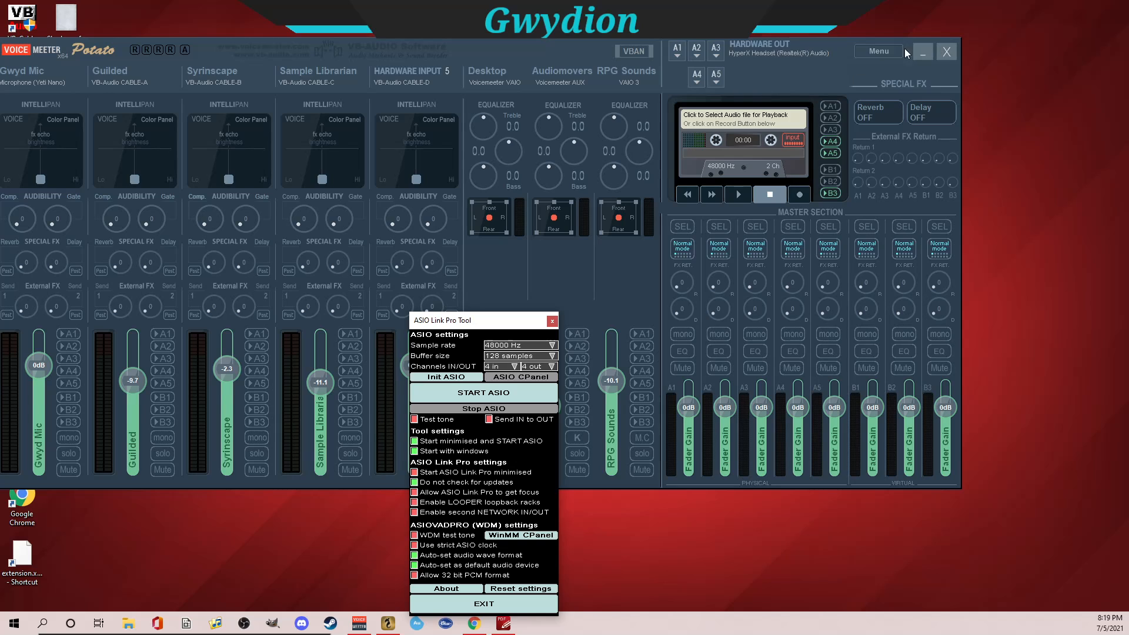
Step: Check the main sample rate in VoiceMeeter's System Settings / Options and close that window
{"action": "left_click", "coordinate": [880, 55]}
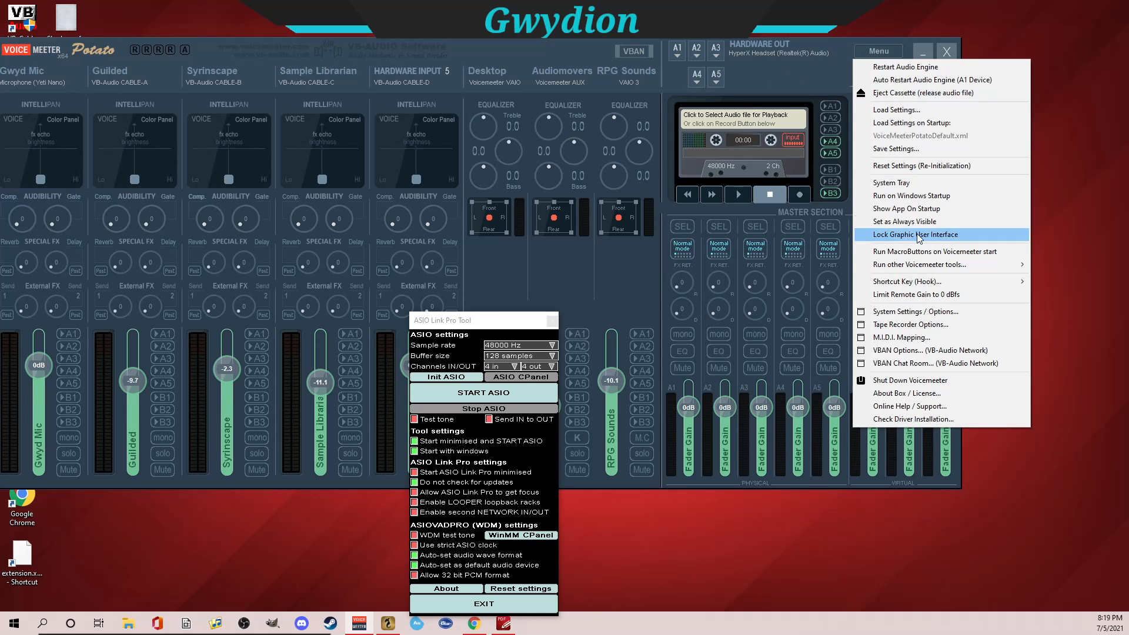
{"action": "left_click", "coordinate": [902, 312]}
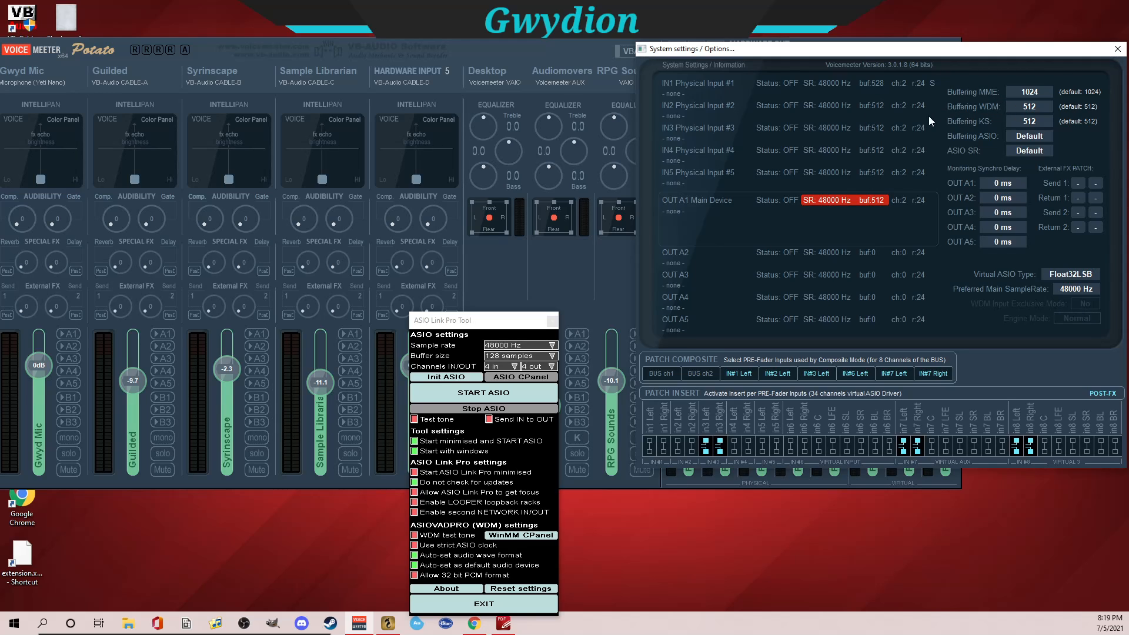
{"action": "left_click", "coordinate": [1118, 48]}
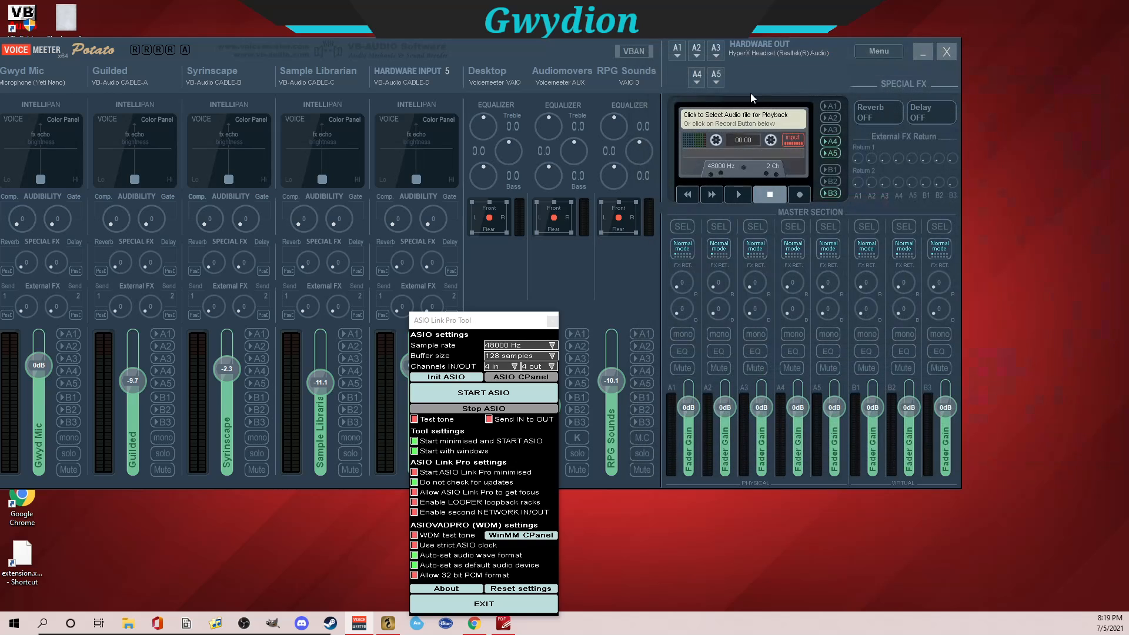
Step: Look through the available ASIO input channel counts in the ASIO Link Pro Tool and leave the selection as it is
{"action": "left_click", "coordinate": [515, 364]}
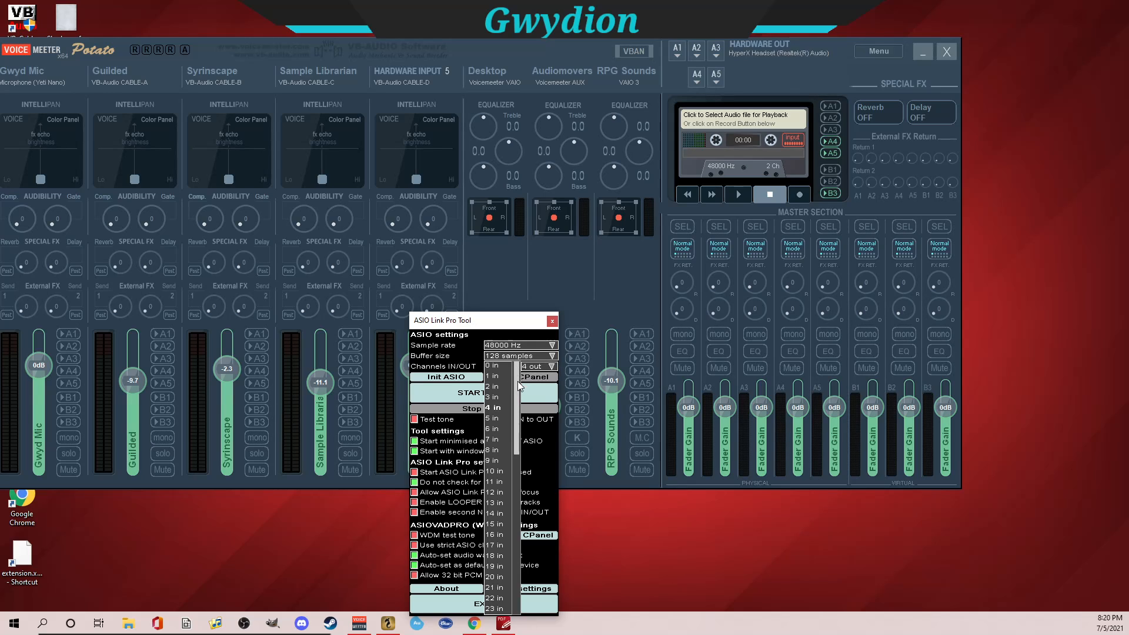
{"action": "scroll", "coordinate": [507, 459], "scroll_direction": "down", "scroll_amount": 5}
{"action": "left_click", "coordinate": [522, 366]}
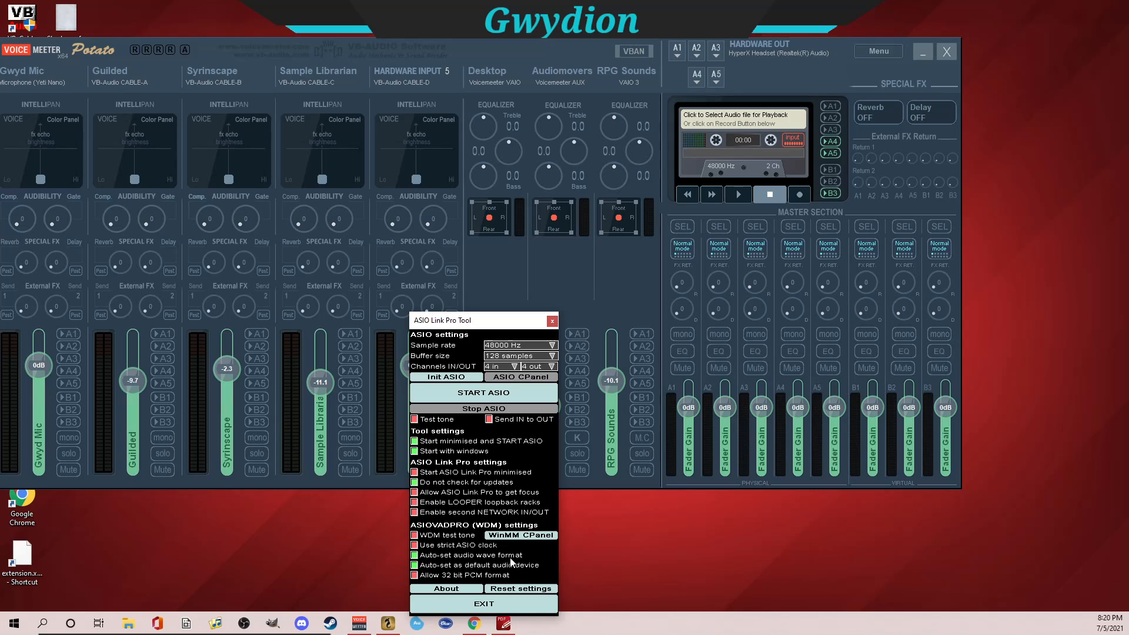
{"action": "left_click", "coordinate": [514, 365]}
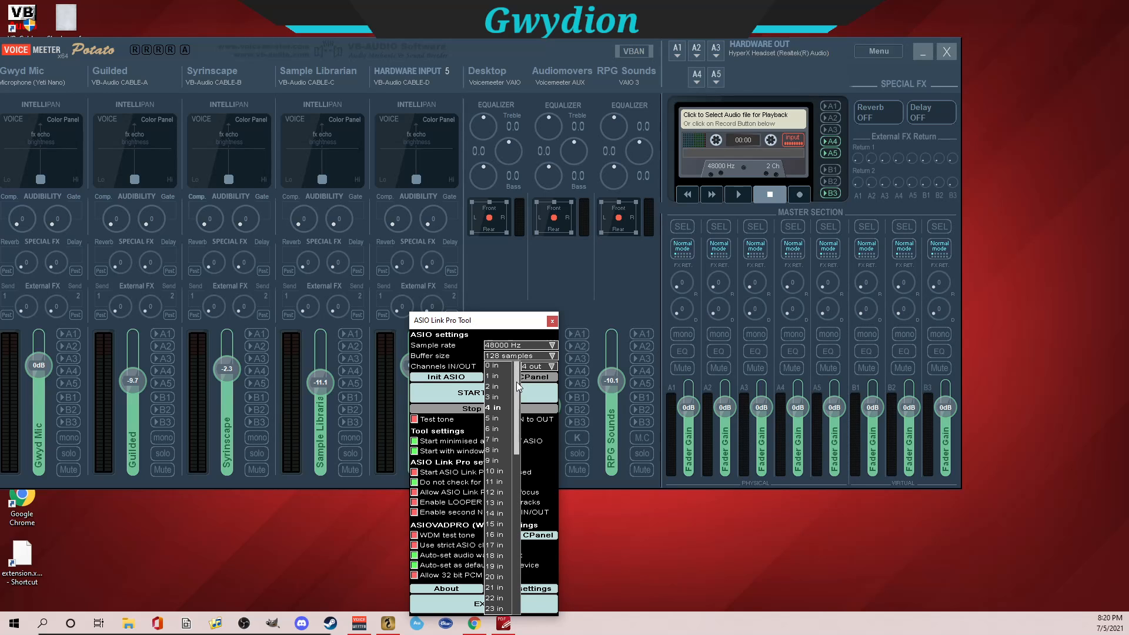
{"action": "scroll", "coordinate": [510, 437], "scroll_direction": "down", "scroll_amount": 12}
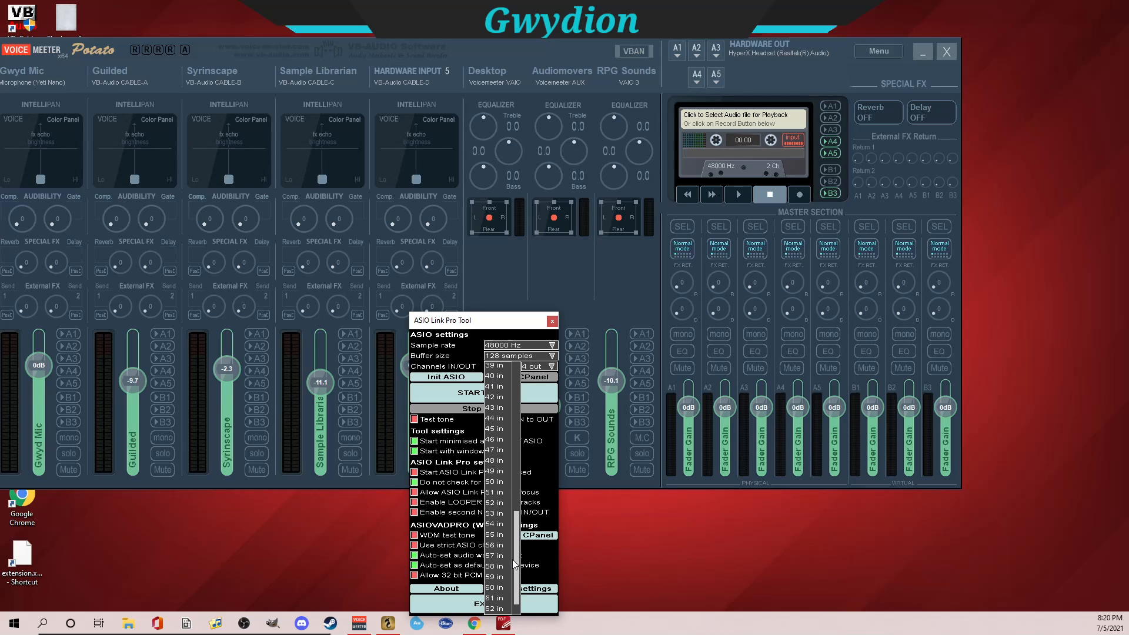
{"action": "left_click_drag", "start_coordinate": [514, 562], "coordinate": [517, 566]}
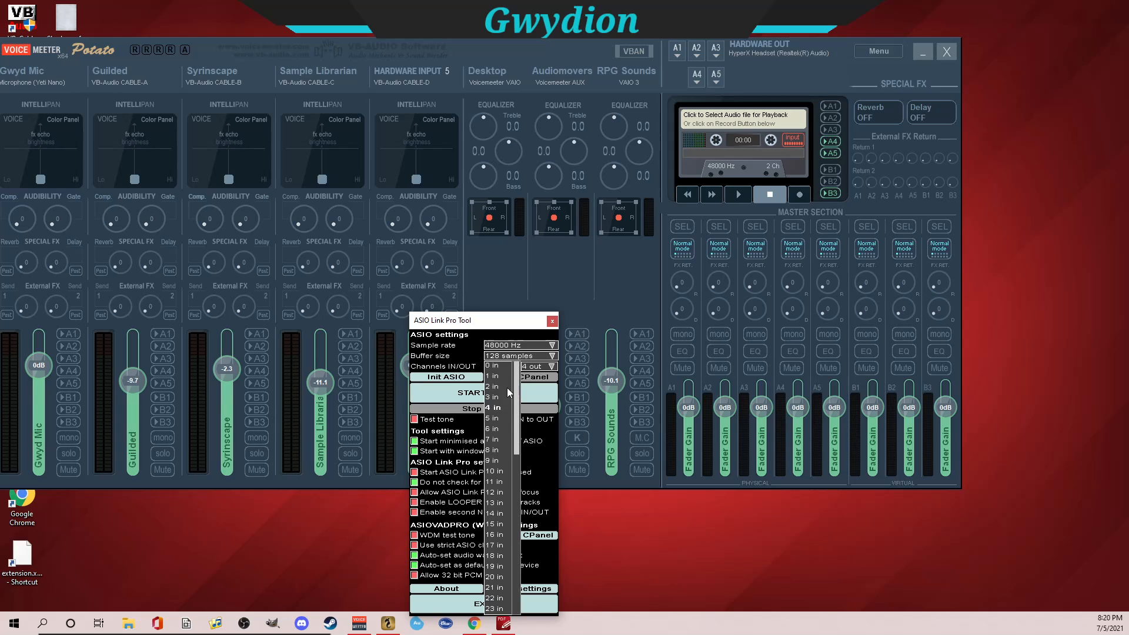
{"action": "left_click", "coordinate": [506, 318]}
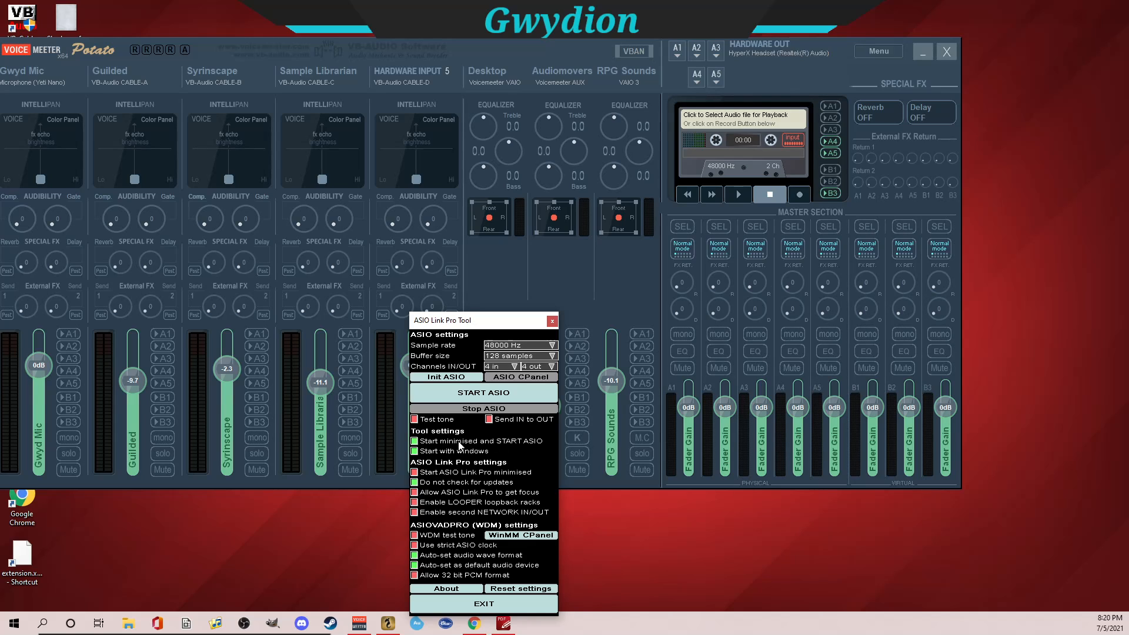
Step: Leave "Start minimised and START ASIO" enabled in the ASIO Link Pro Tool and start ASIO
{"action": "left_click", "coordinate": [415, 441]}
{"action": "left_click", "coordinate": [415, 441]}
{"action": "left_click", "coordinate": [463, 399]}
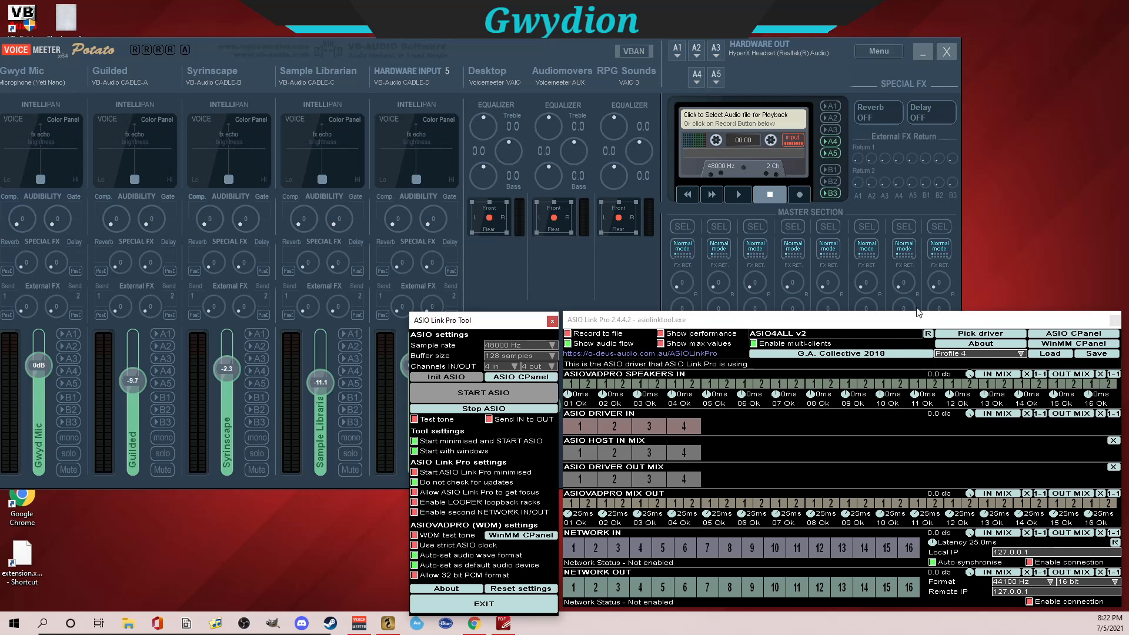
Step: Open the ASIO4ALL control panel from ASIO Link Pro, review its WDM device list, and close it
{"action": "left_click", "coordinate": [1067, 334]}
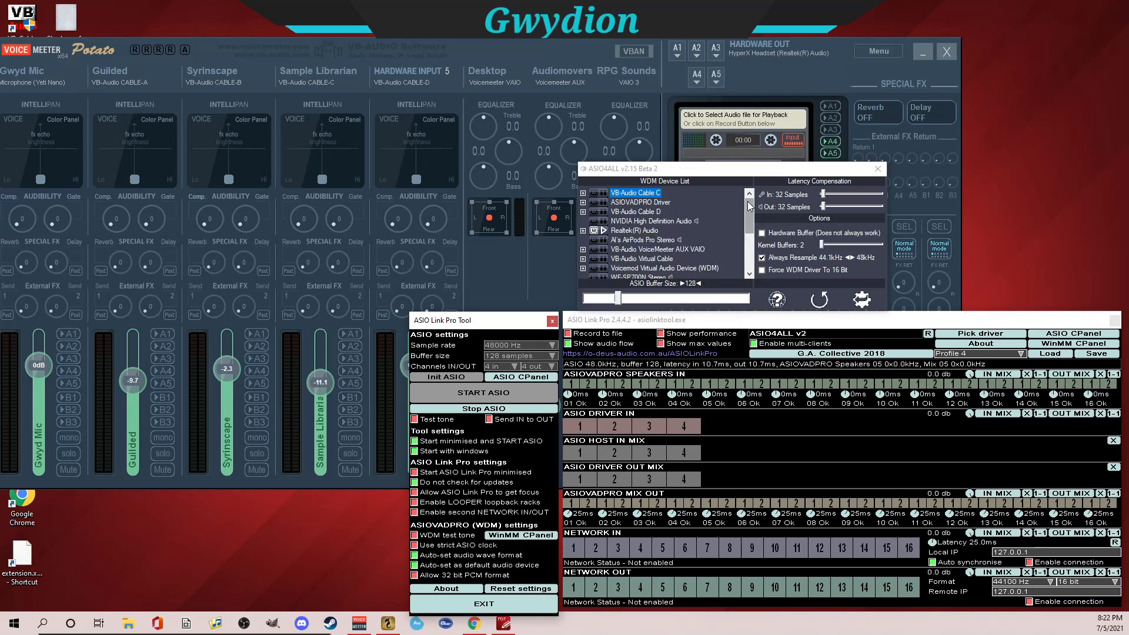
{"action": "mouse_move", "coordinate": [747, 201]}
{"action": "left_mouse_down"}
{"action": "mouse_move", "coordinate": [751, 234]}
{"action": "mouse_move", "coordinate": [761, 197]}
{"action": "left_mouse_up"}
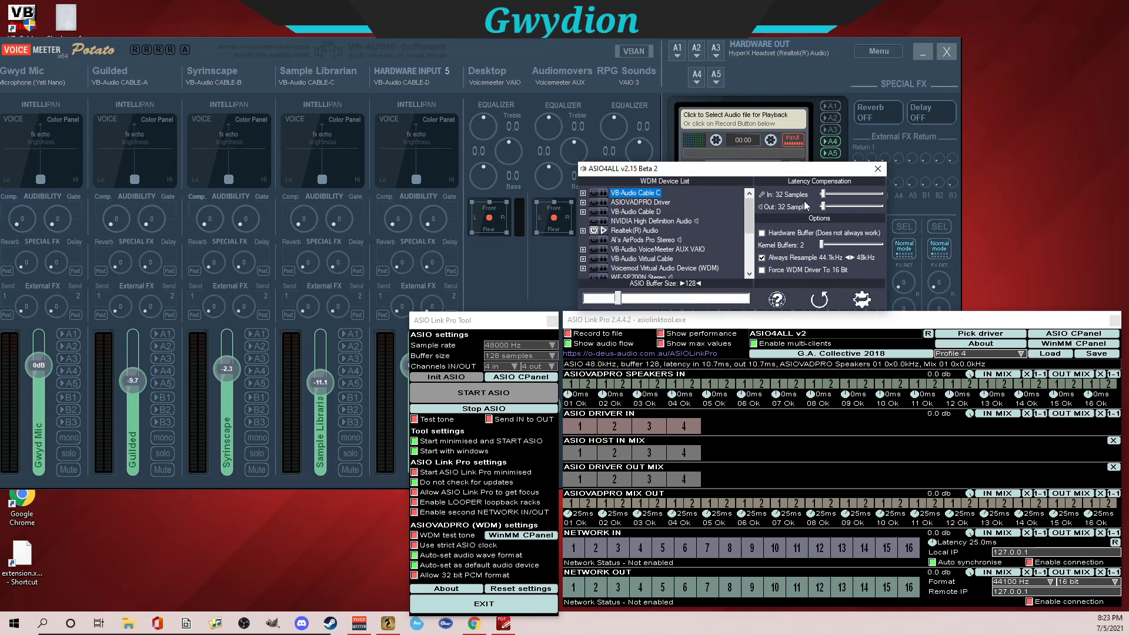
{"action": "left_click", "coordinate": [879, 170]}
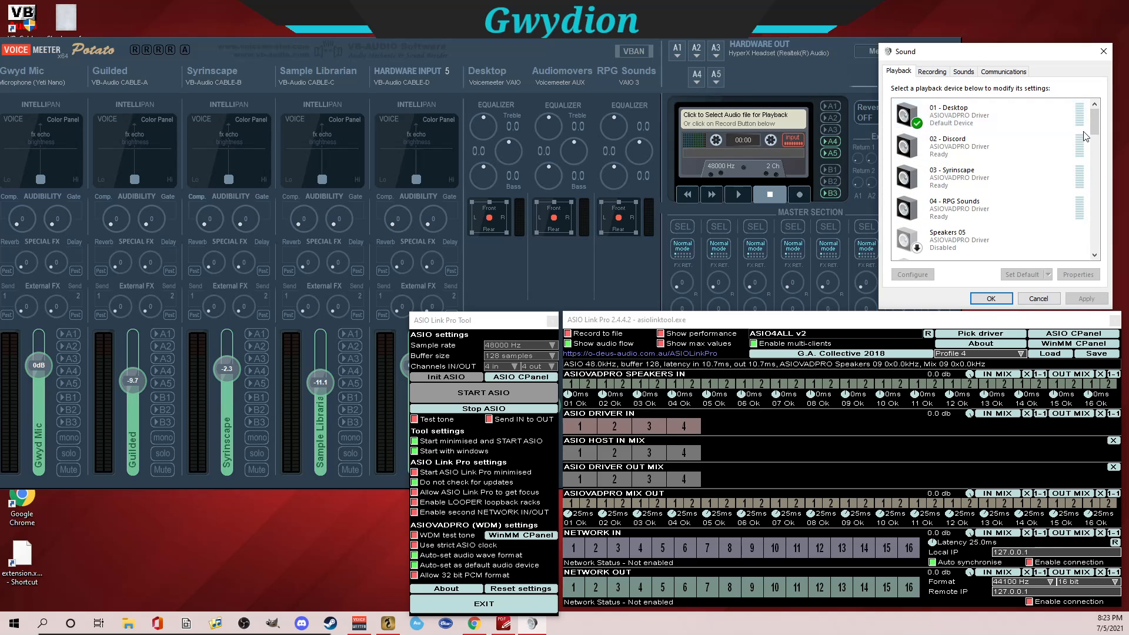
Step: Review the ASIOVADPRO playback speakers and the recording devices in the Windows Sound settings, and close the dialog
{"action": "scroll", "coordinate": [941, 238], "scroll_direction": "down", "scroll_amount": 2}
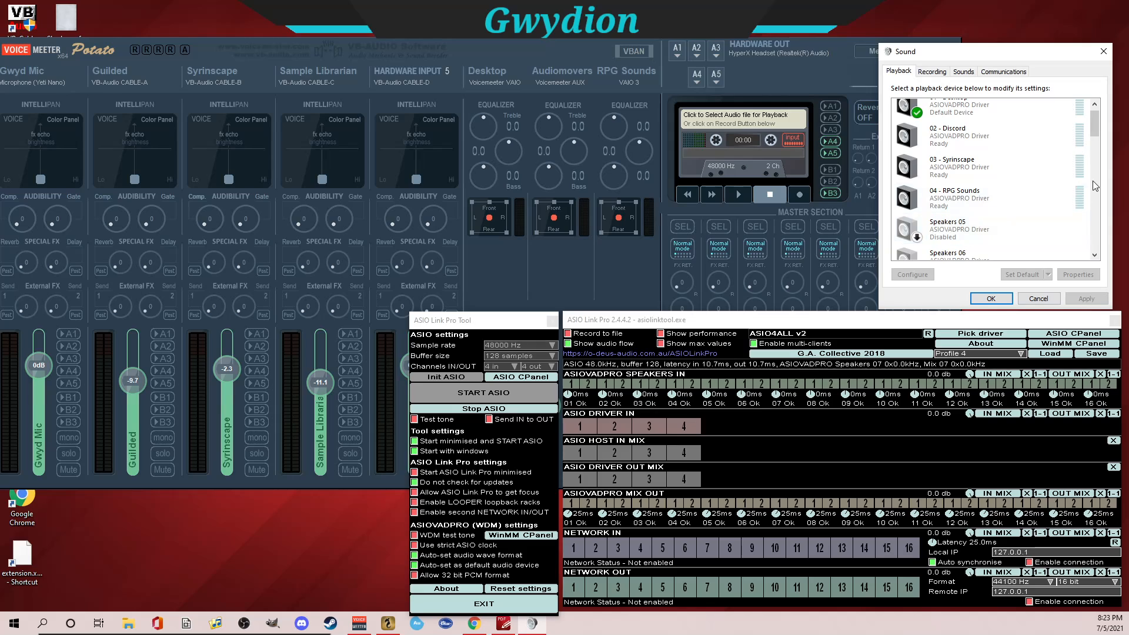
{"action": "mouse_move", "coordinate": [1095, 116]}
{"action": "left_mouse_down"}
{"action": "mouse_move", "coordinate": [1101, 178]}
{"action": "mouse_move", "coordinate": [1096, 117]}
{"action": "left_mouse_up"}
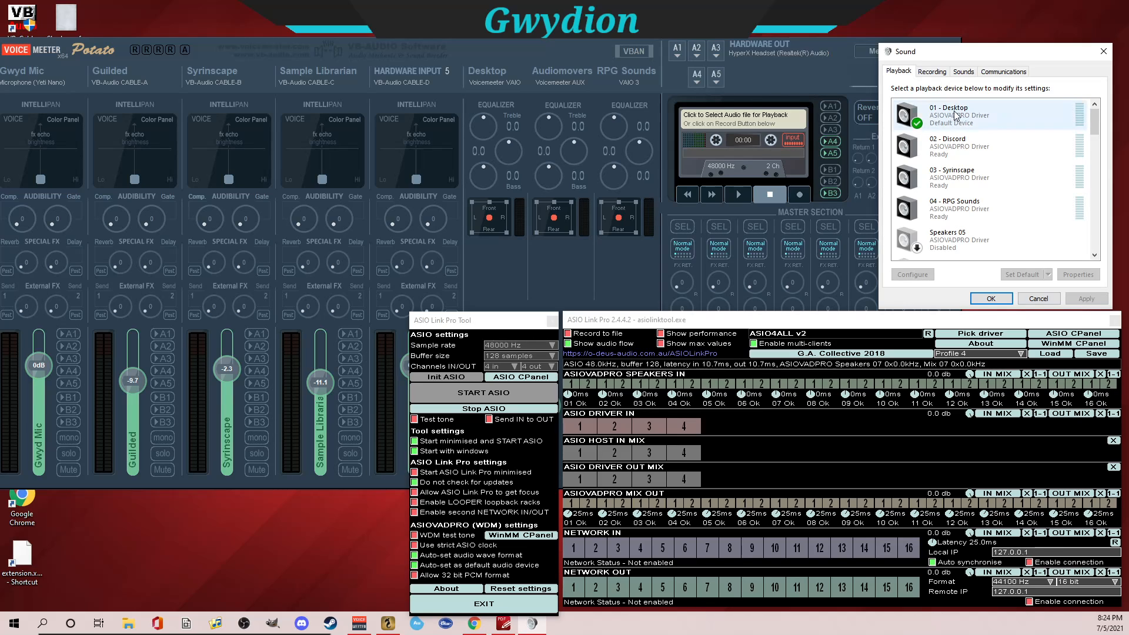
{"action": "left_click", "coordinate": [933, 71]}
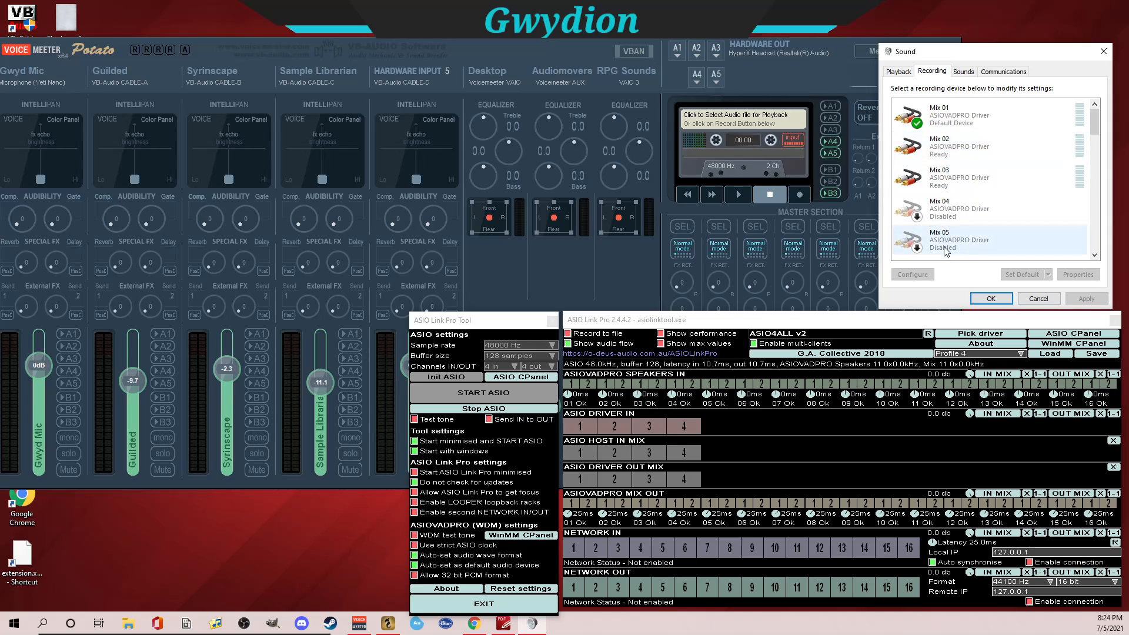
{"action": "mouse_move", "coordinate": [1094, 119]}
{"action": "left_mouse_down"}
{"action": "mouse_move", "coordinate": [1096, 152]}
{"action": "mouse_move", "coordinate": [1096, 114]}
{"action": "left_mouse_up"}
{"action": "left_click", "coordinate": [927, 124]}
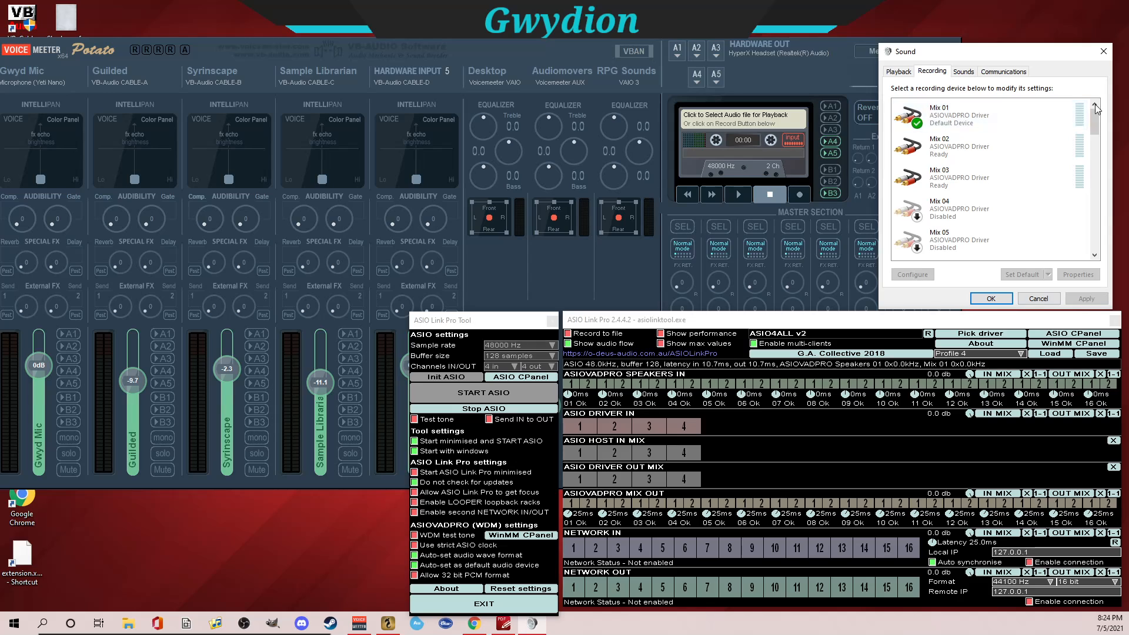
{"action": "left_click_drag", "start_coordinate": [1099, 111], "coordinate": [1092, 242]}
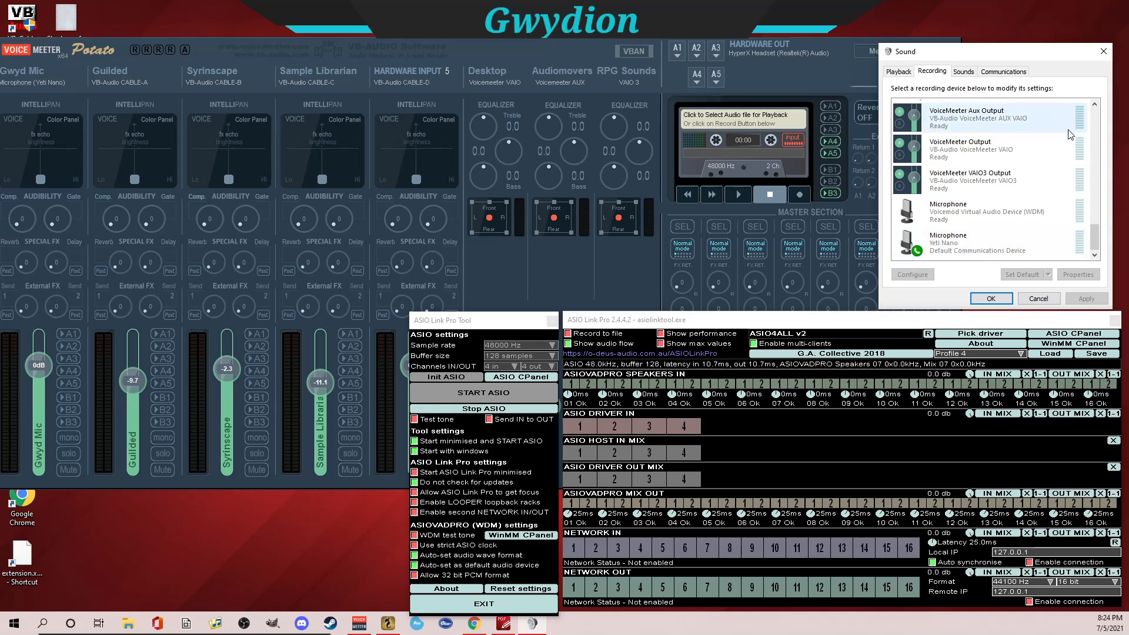
{"action": "left_click_drag", "start_coordinate": [1095, 239], "coordinate": [1091, 142]}
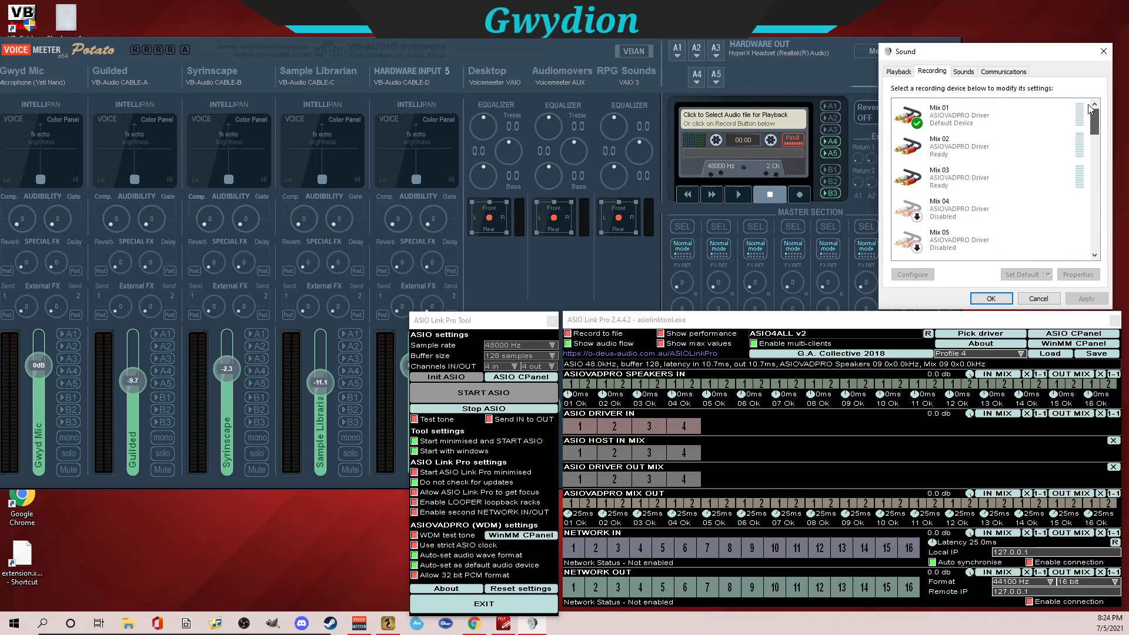
{"action": "left_click", "coordinate": [1102, 52]}
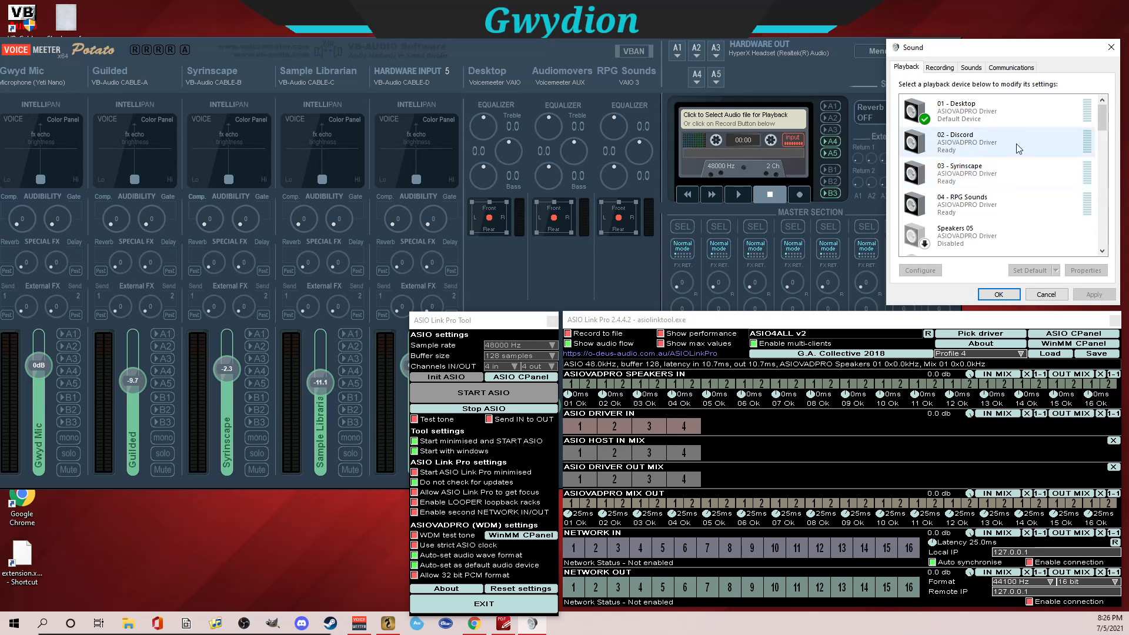
Step: Review the renamed ASIOVADPRO speakers among the playback devices in the reopened Sound settings
{"action": "scroll", "coordinate": [1005, 206], "scroll_direction": "down", "scroll_amount": 1}
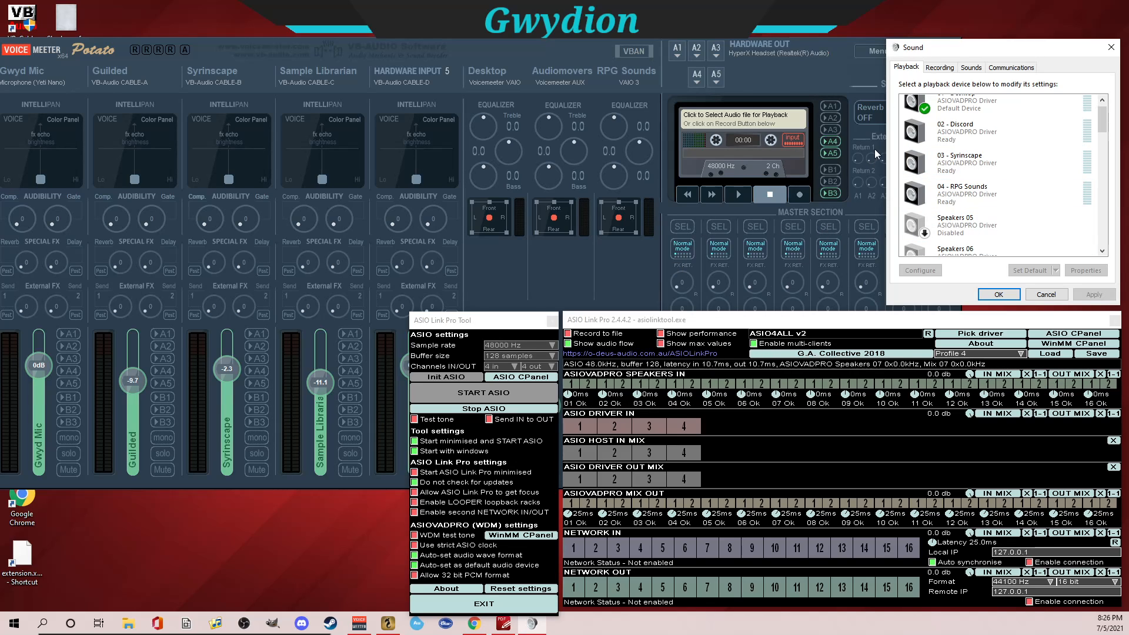
{"action": "scroll", "coordinate": [958, 134], "scroll_direction": "up", "scroll_amount": 1}
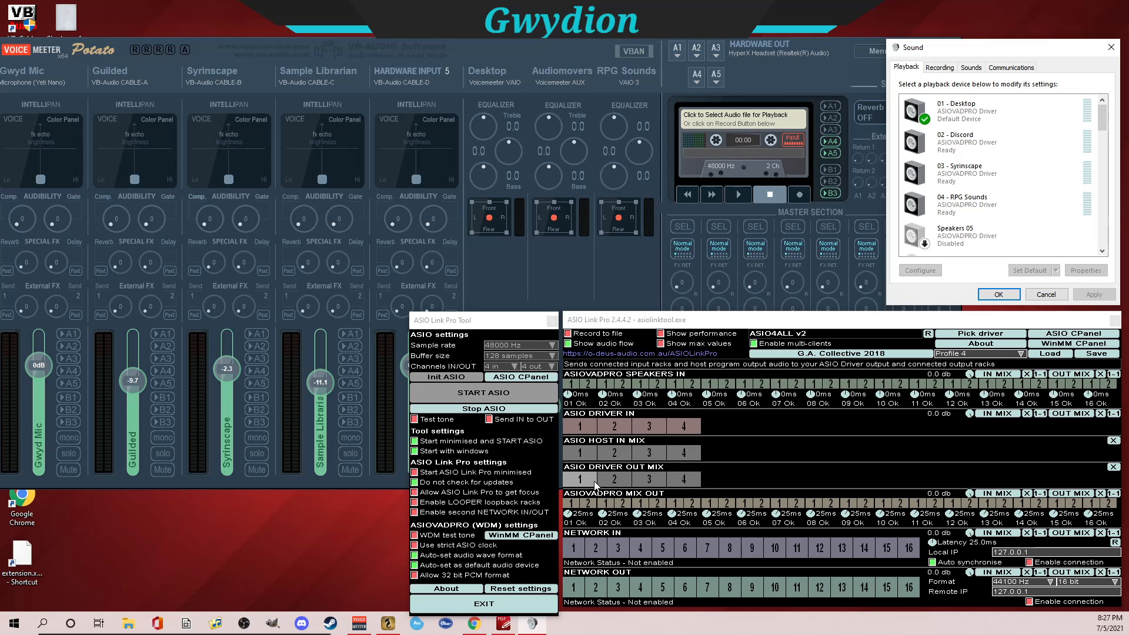
Step: Switch to Chrome, play the Fantasy Grounds YouTube video briefly as test audio, pause it and minimise the browser
{"action": "left_click", "coordinate": [473, 625]}
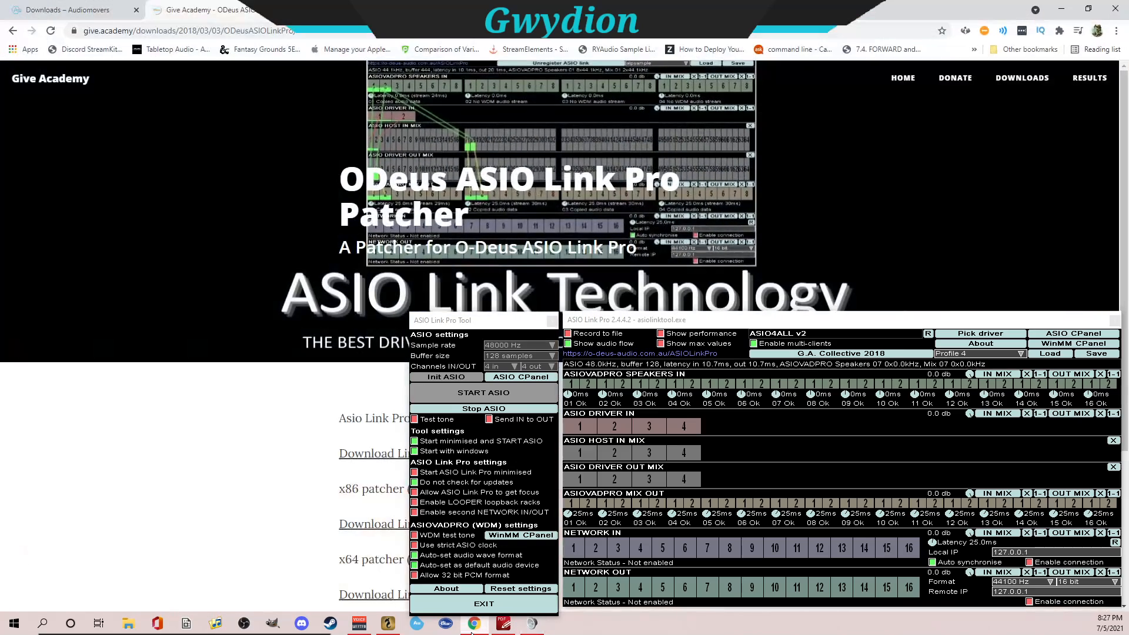
{"action": "left_click", "coordinate": [332, 11]}
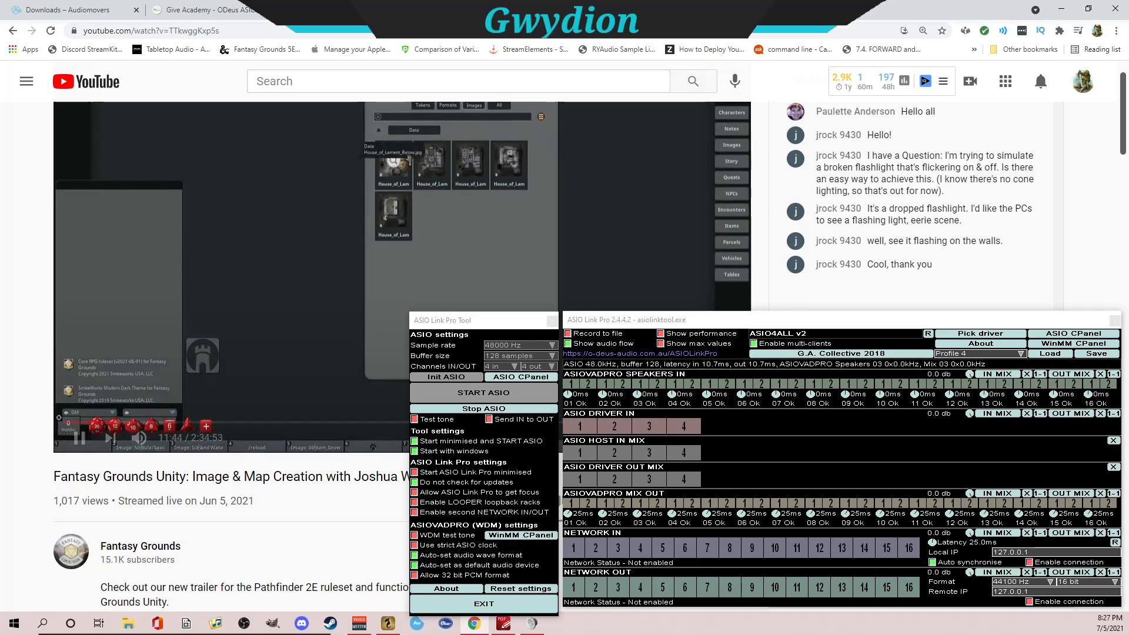
{"action": "left_click", "coordinate": [66, 439]}
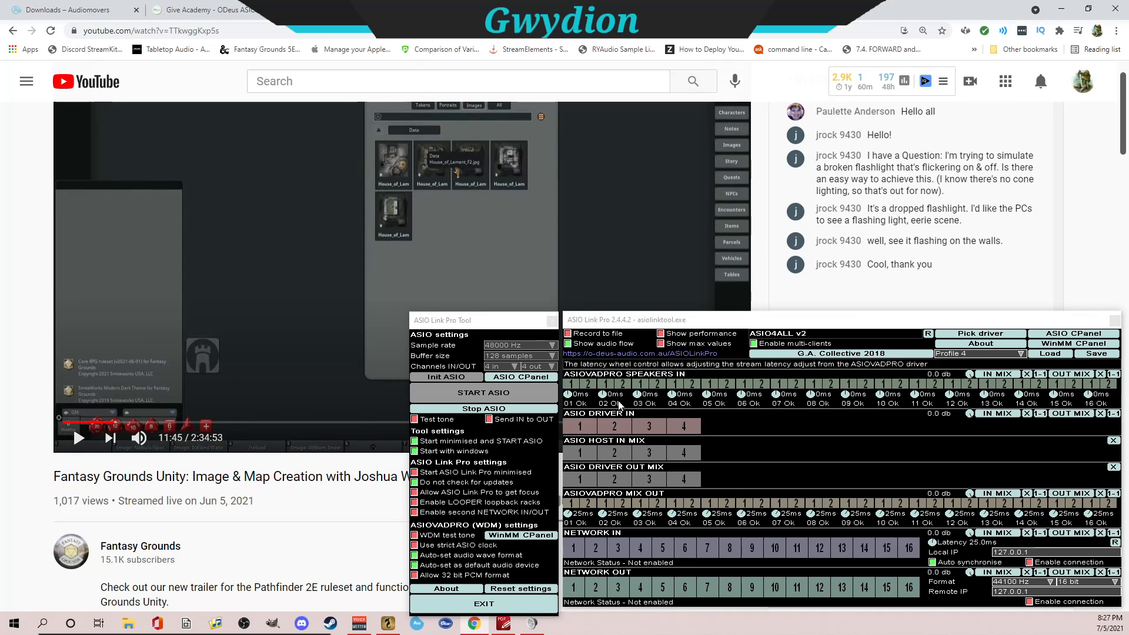
{"action": "left_click", "coordinate": [1061, 8]}
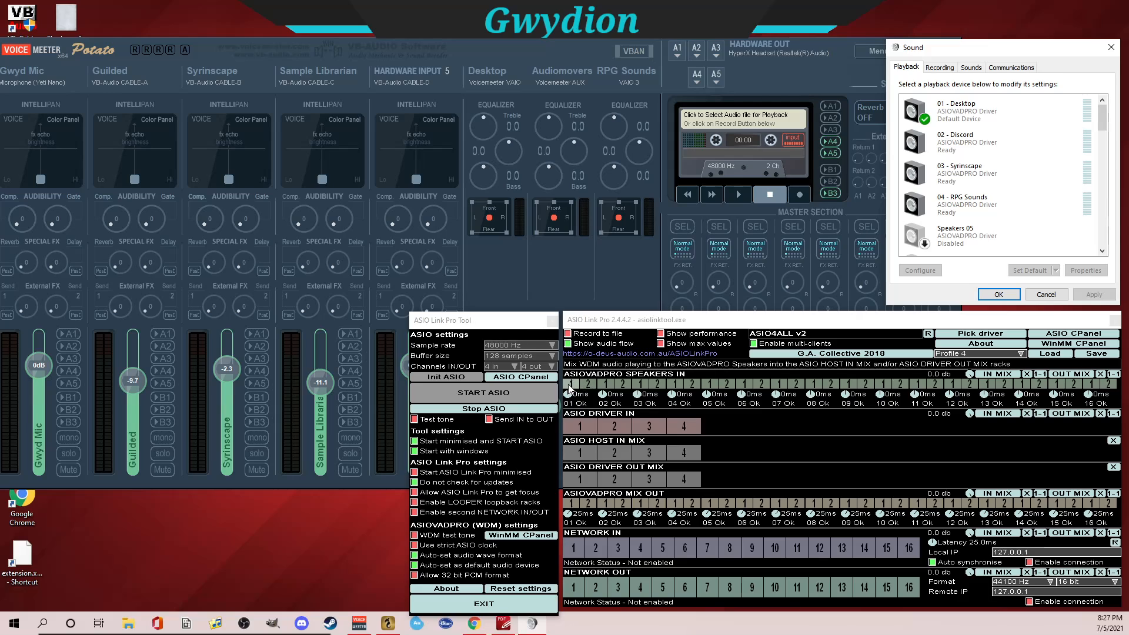
Step: Route ASIOVADPRO Speakers 01 channels 1 and 2 to ASIO Driver Out Mix 1 and 2, and test the routing with the YouTube video in Chrome
{"action": "left_click_drag", "start_coordinate": [572, 387], "coordinate": [581, 478]}
{"action": "left_click_drag", "start_coordinate": [589, 385], "coordinate": [613, 475]}
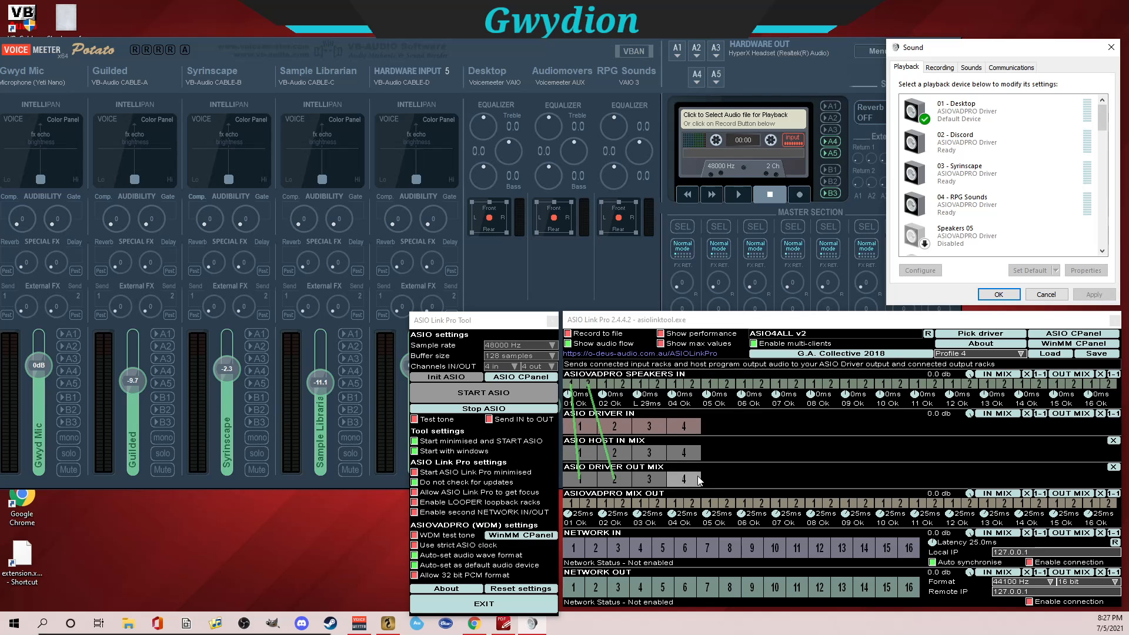
{"action": "left_click", "coordinate": [476, 625]}
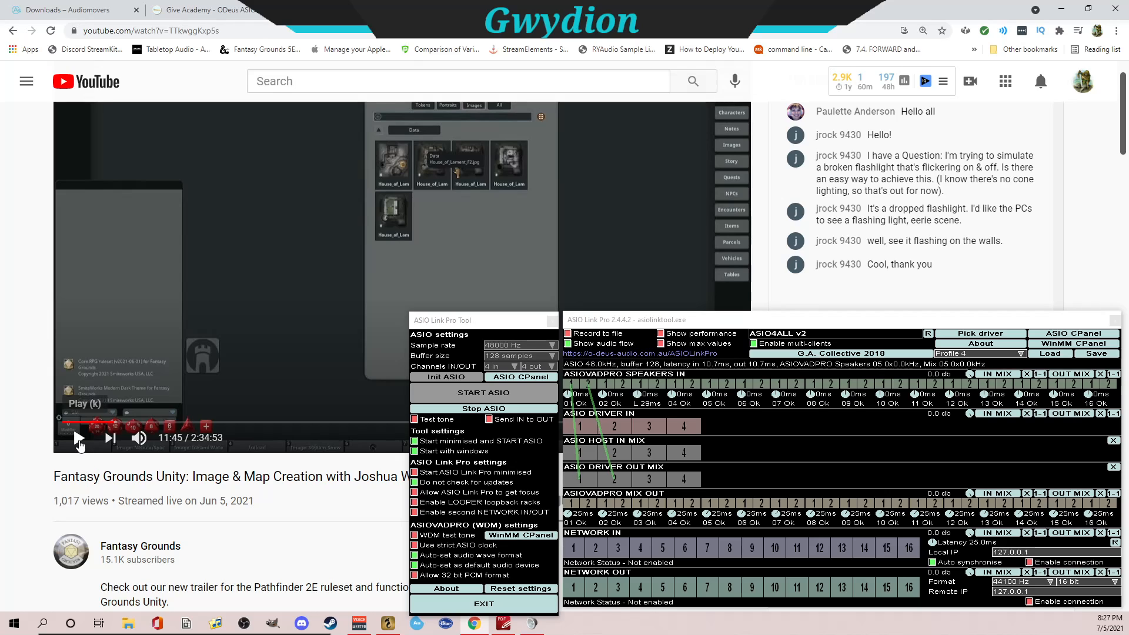
{"action": "left_click", "coordinate": [80, 440]}
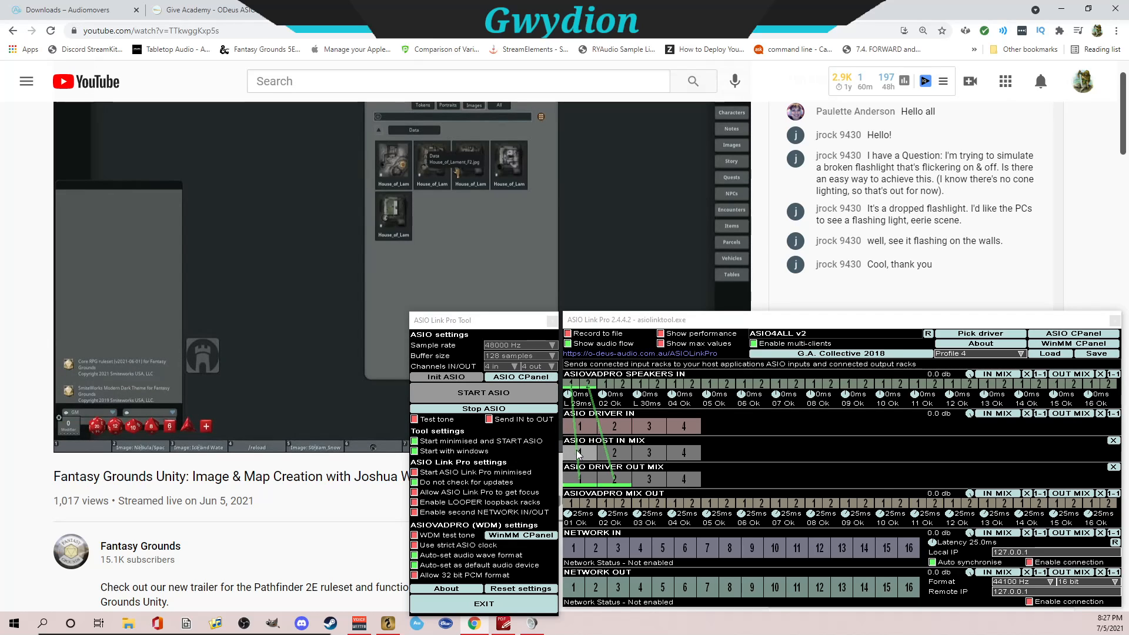
{"action": "left_click", "coordinate": [79, 438]}
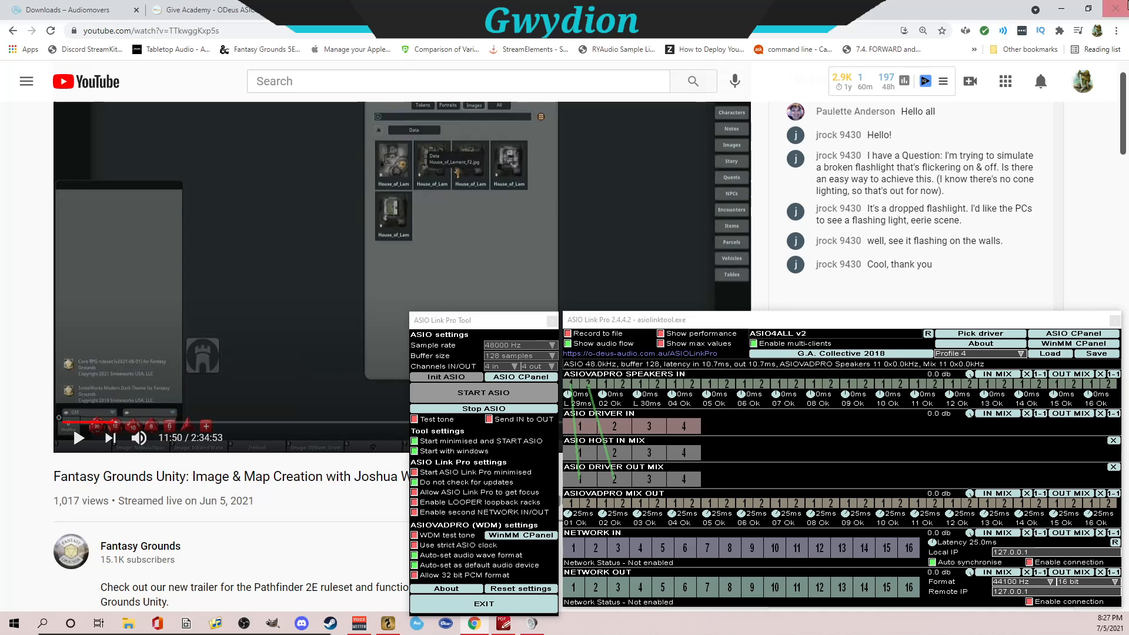
{"action": "left_click", "coordinate": [1066, 14]}
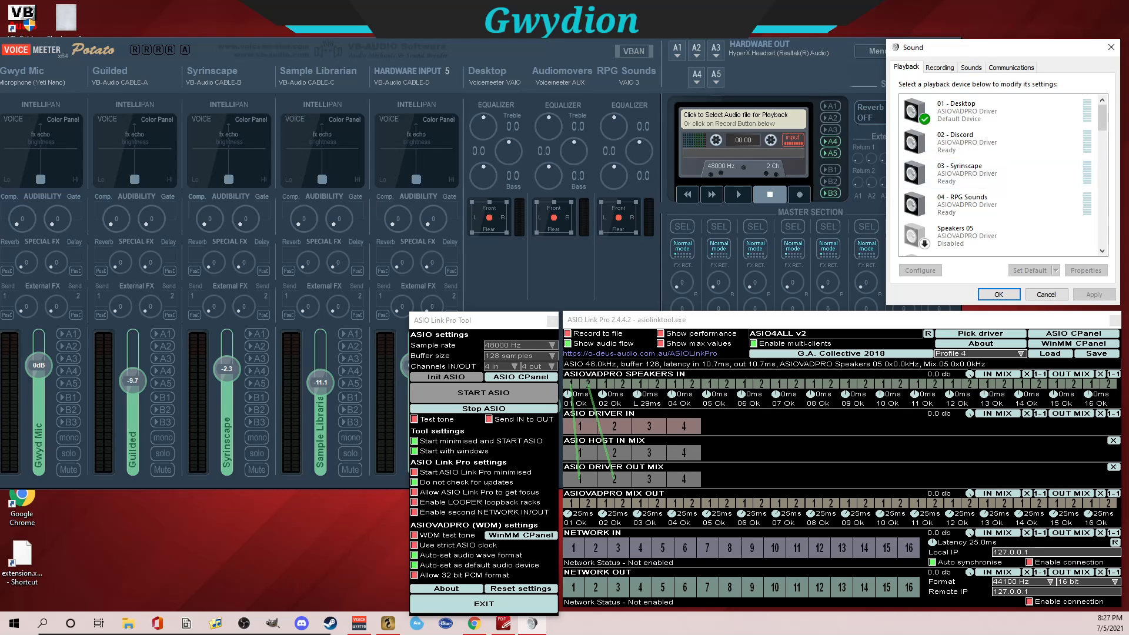
Step: Review the volume level in the properties of the 01 - Desktop playback device and close them
{"action": "double_click", "coordinate": [997, 110]}
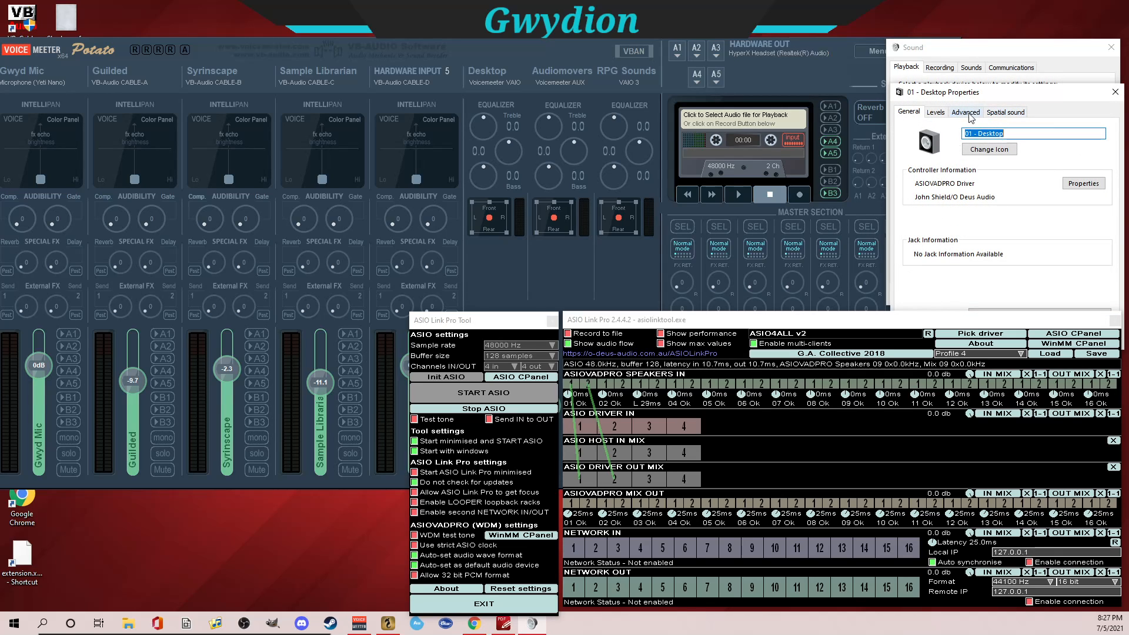
{"action": "left_click", "coordinate": [935, 113]}
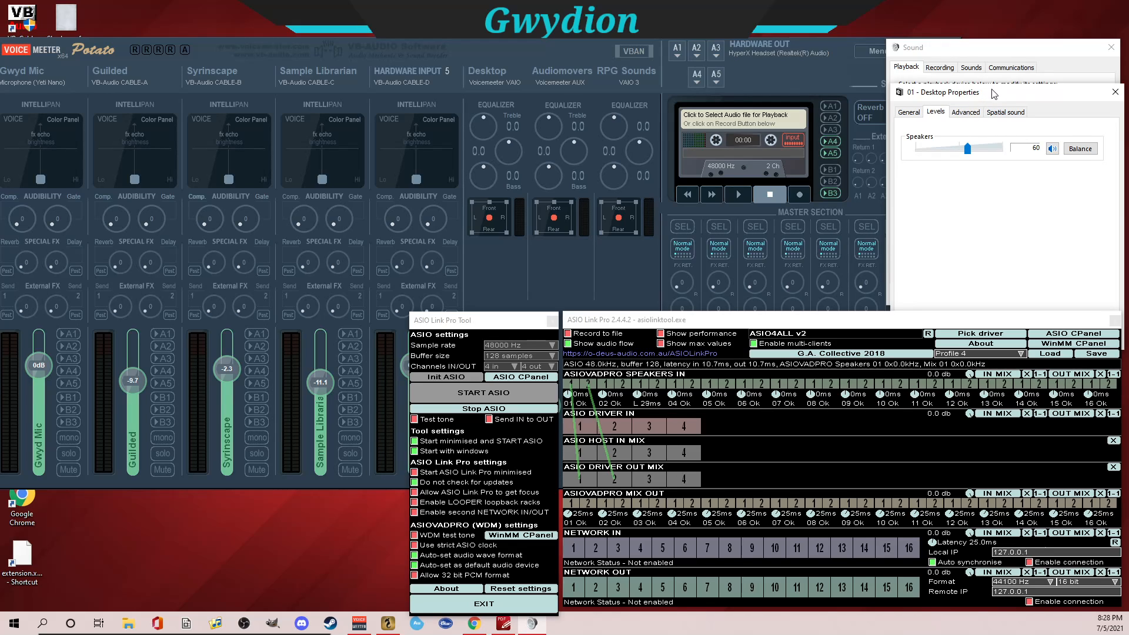
{"action": "left_click_drag", "start_coordinate": [991, 89], "coordinate": [990, 79]}
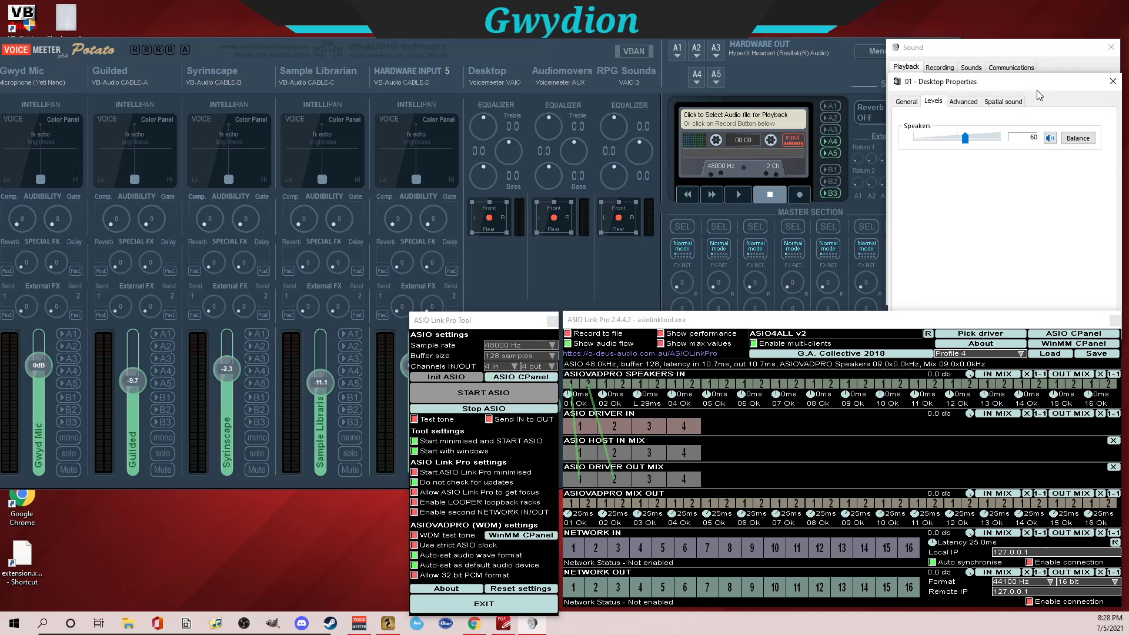
{"action": "left_click", "coordinate": [1113, 81]}
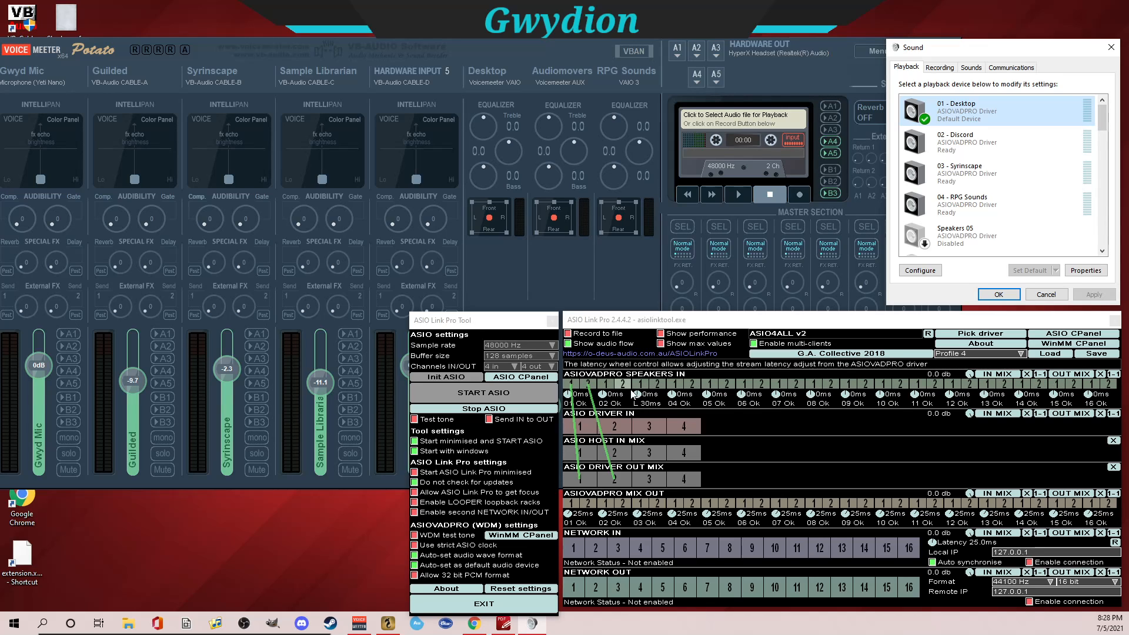
Step: Route ASIOVADPRO Speakers 03 (03 - Syrinscape) channels 1 and 2 to ASIO Driver Out Mix 1 and 2, and test with Syrinscape audio
{"action": "left_click", "coordinate": [948, 176]}
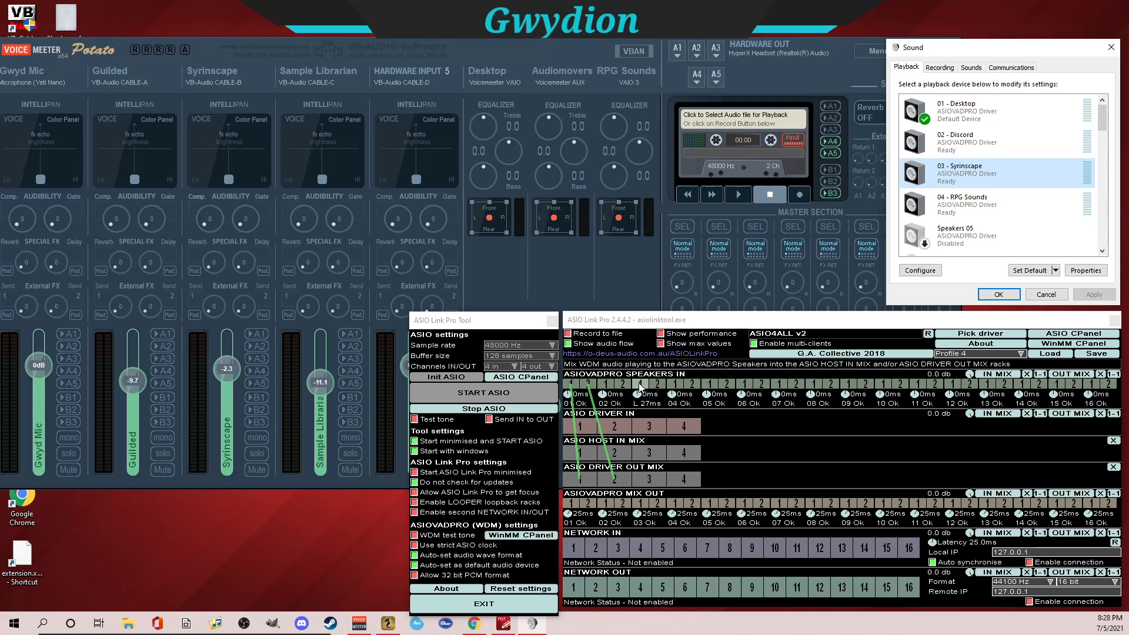
{"action": "left_click_drag", "start_coordinate": [640, 383], "coordinate": [578, 478]}
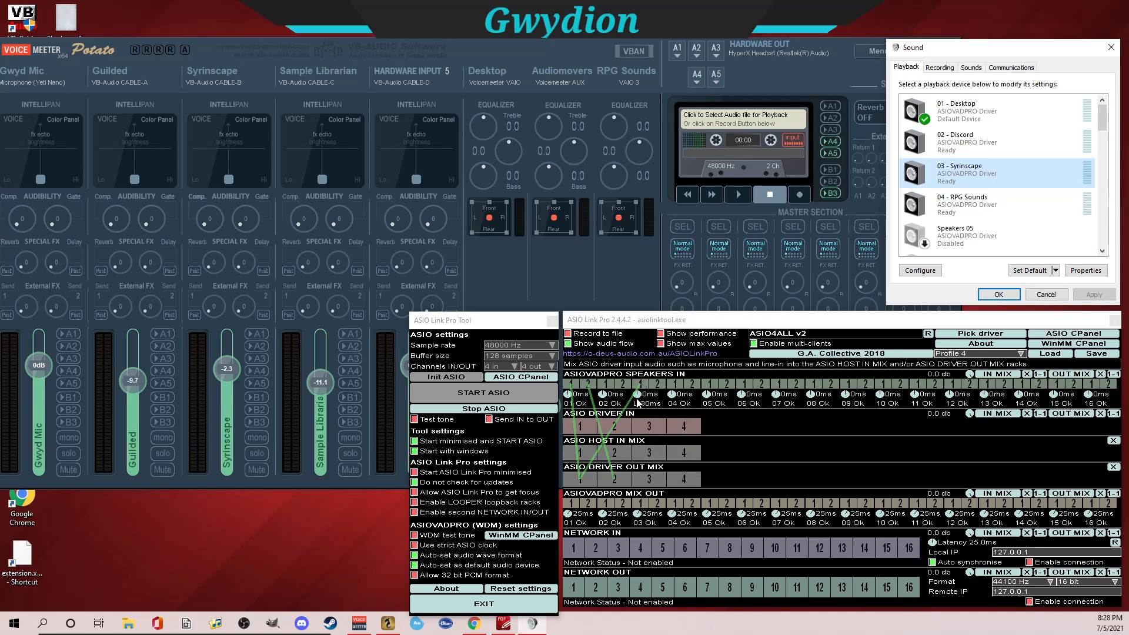
{"action": "left_click_drag", "start_coordinate": [657, 386], "coordinate": [616, 478]}
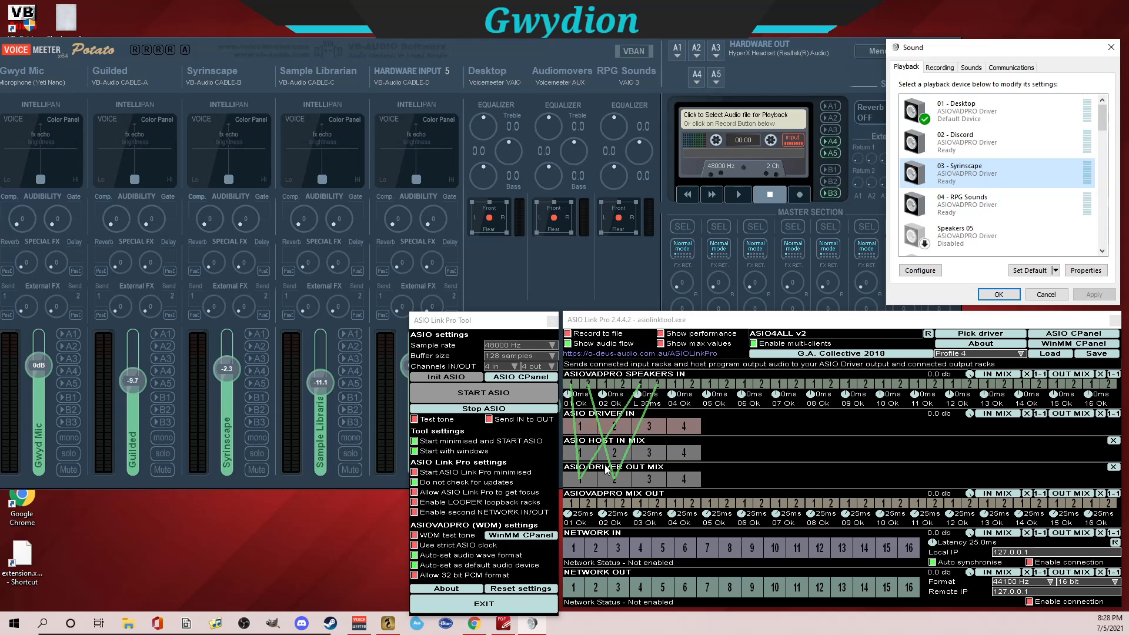
{"action": "left_click", "coordinate": [388, 623]}
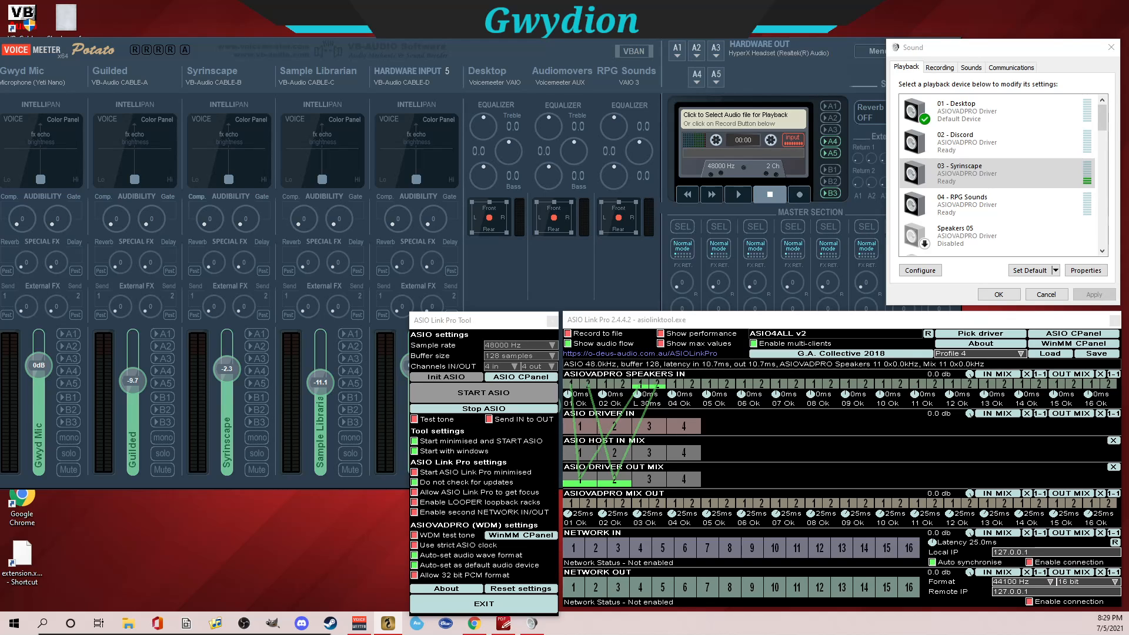
{"action": "key", "text": "alt+Tab"}
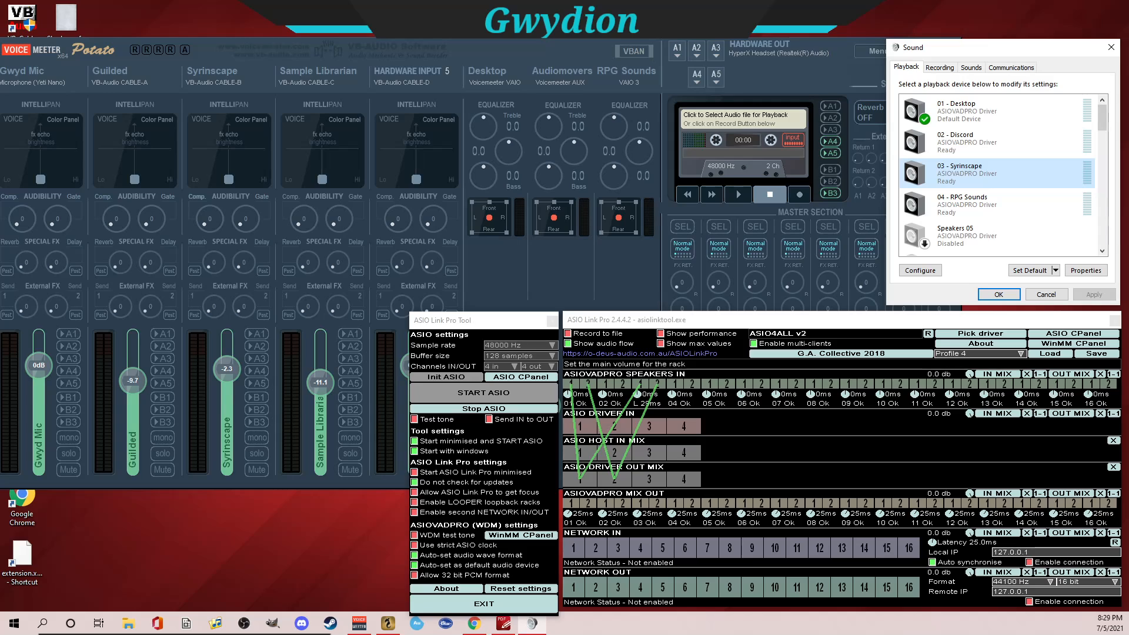
Step: Review the rack volume control and the Out Mix mapping matrix of the ASIOVADPRO Speakers In rack, and close the matrix
{"action": "left_click_drag", "start_coordinate": [970, 374], "coordinate": [970, 380]}
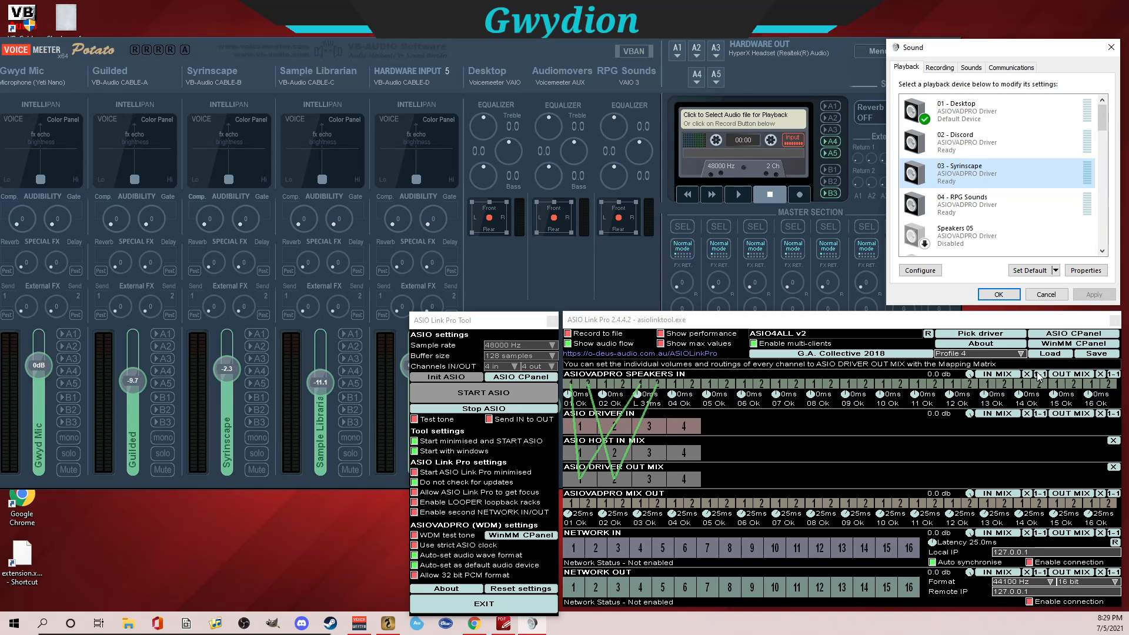
{"action": "left_click", "coordinate": [1073, 375]}
{"action": "left_click_drag", "start_coordinate": [848, 315], "coordinate": [749, 316]}
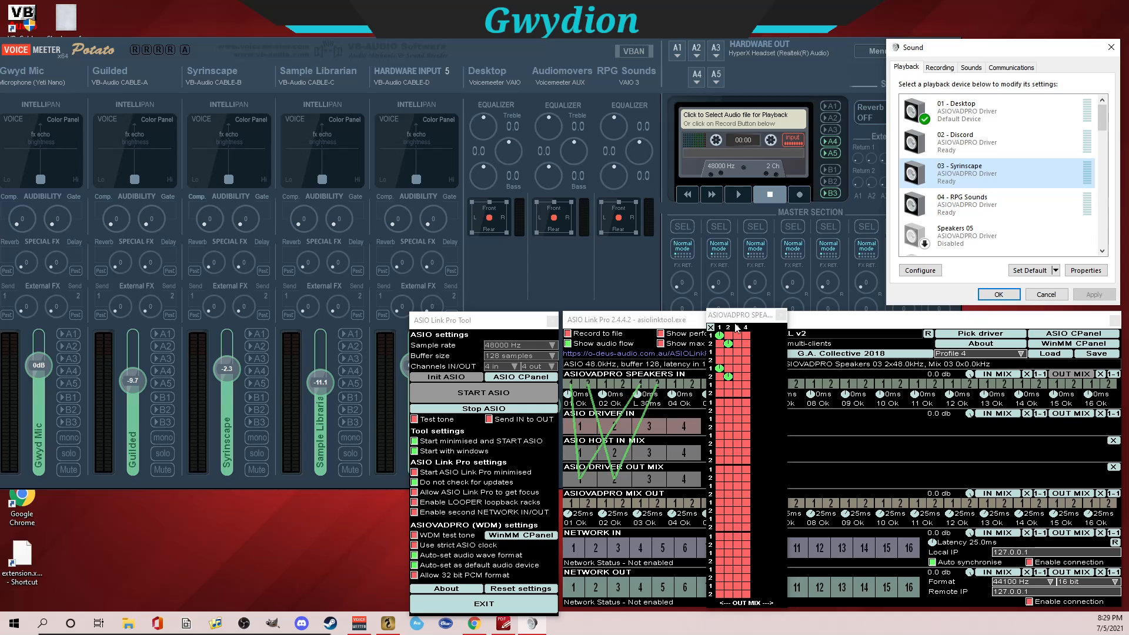
{"action": "left_click_drag", "start_coordinate": [744, 320], "coordinate": [516, 321]}
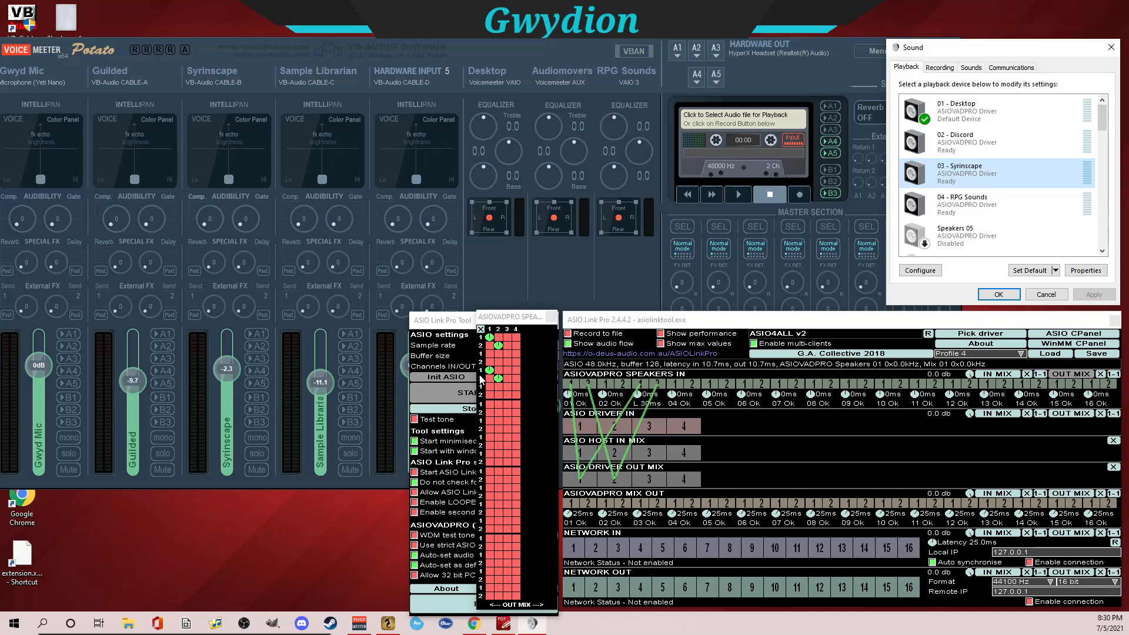
{"action": "left_click", "coordinate": [498, 377]}
{"action": "left_click", "coordinate": [552, 318]}
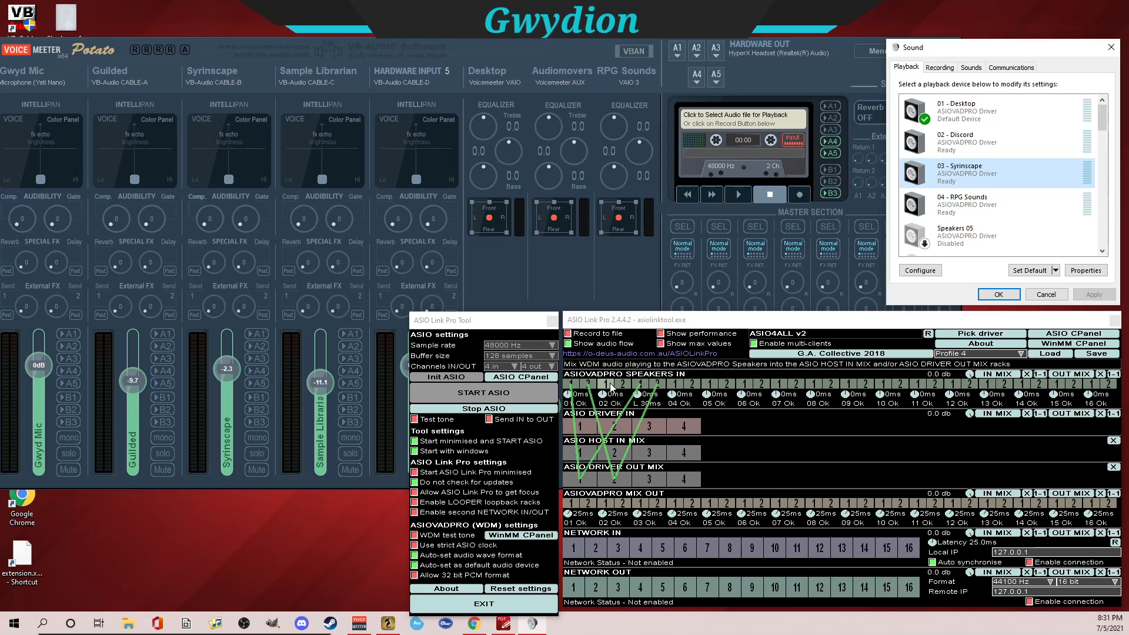
Step: Route ASIOVADPRO Speakers 02 channels 1 and 2 to ASIO Driver Out Mix 1 and 2
{"action": "left_click_drag", "start_coordinate": [606, 385], "coordinate": [581, 479]}
{"action": "left_click_drag", "start_coordinate": [623, 384], "coordinate": [616, 479]}
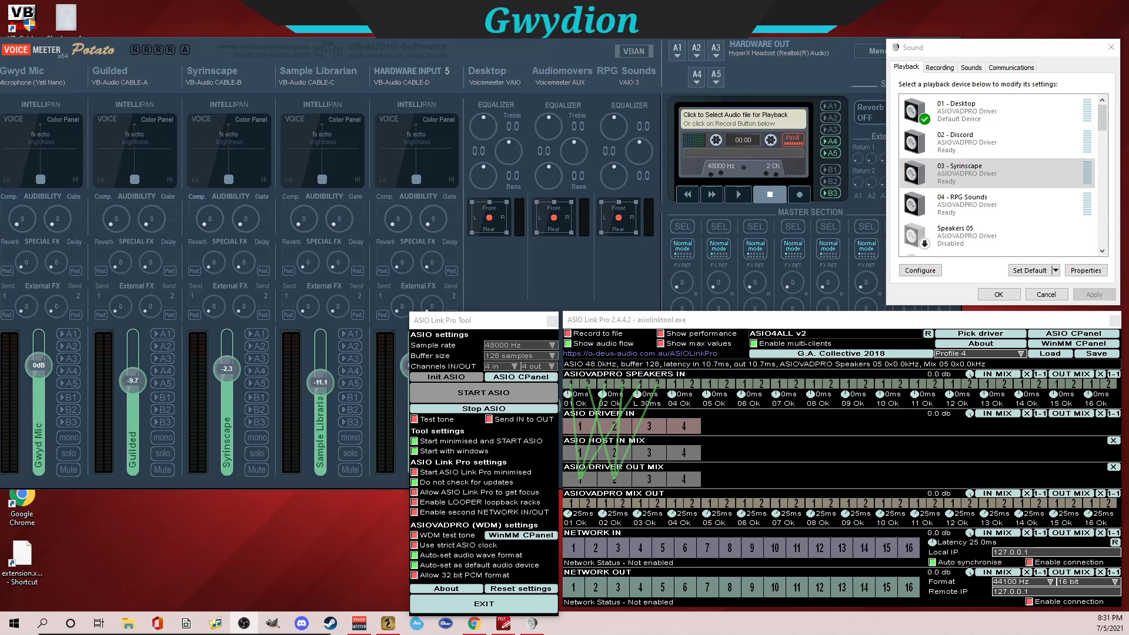
Step: Switch to OBS, check the audio device list in the Syrinscape (AM) source's properties, keep 03 - Syrinscape, and move OBS out of view
{"action": "left_click_drag", "start_coordinate": [1128, 47], "coordinate": [588, 0]}
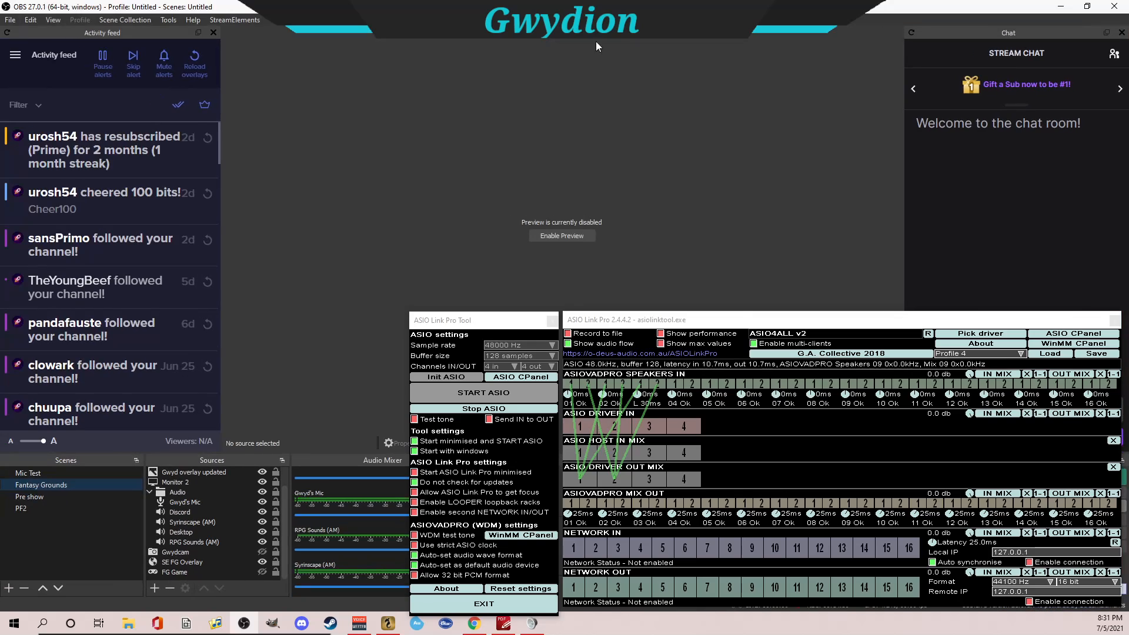
{"action": "left_click", "coordinate": [184, 524]}
{"action": "right_click", "coordinate": [190, 525]}
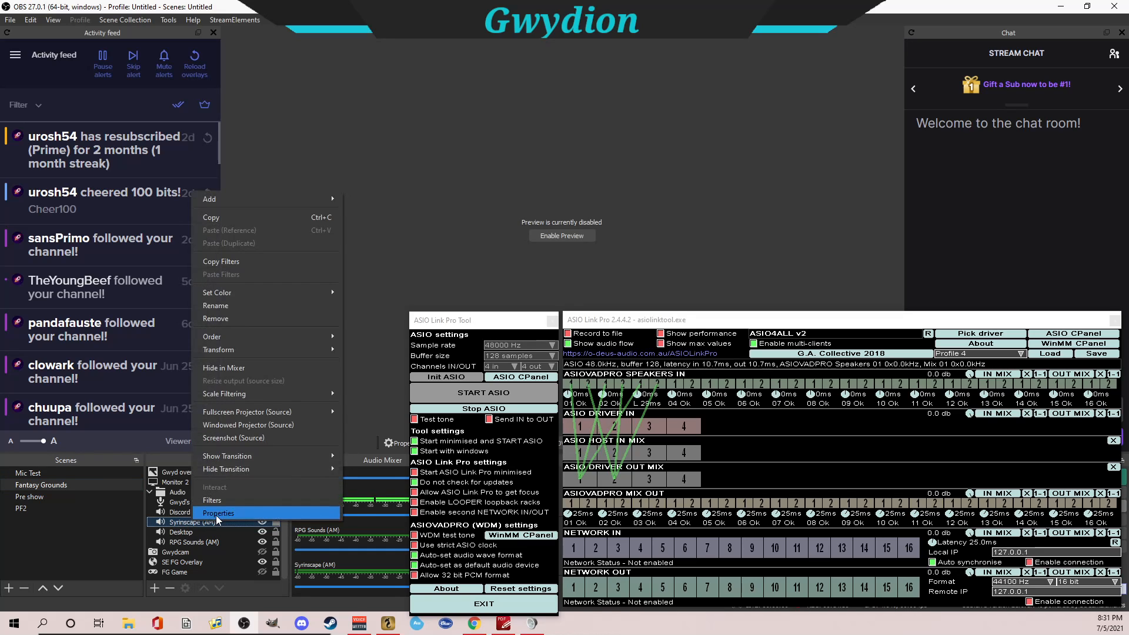
{"action": "left_click", "coordinate": [208, 519]}
{"action": "left_click_drag", "start_coordinate": [457, 58], "coordinate": [427, 38]}
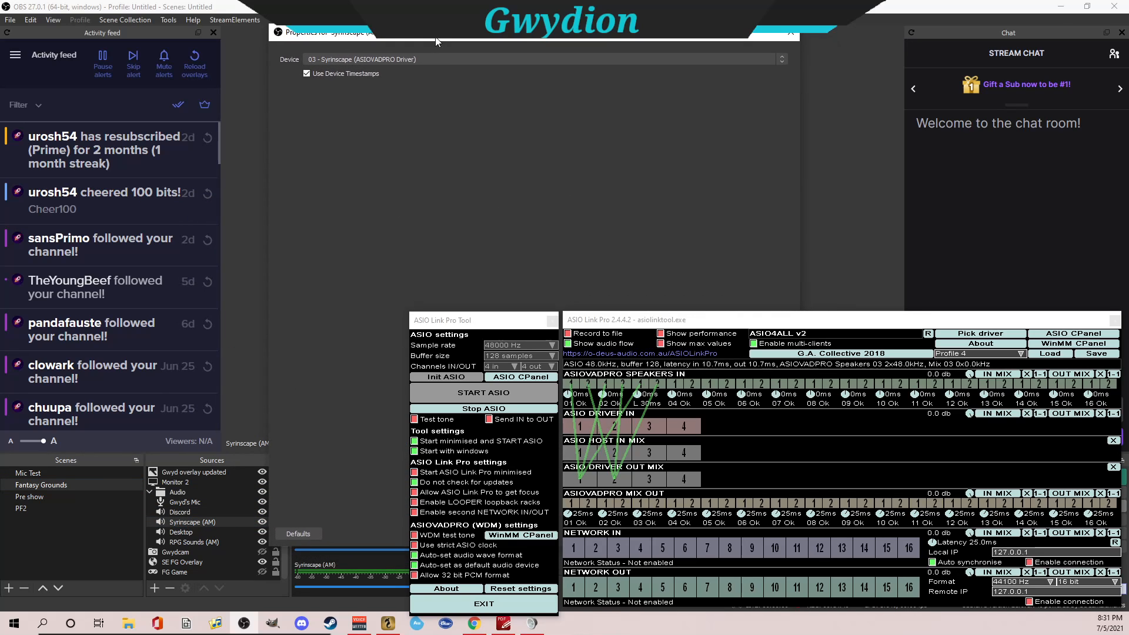
{"action": "left_click", "coordinate": [411, 59]}
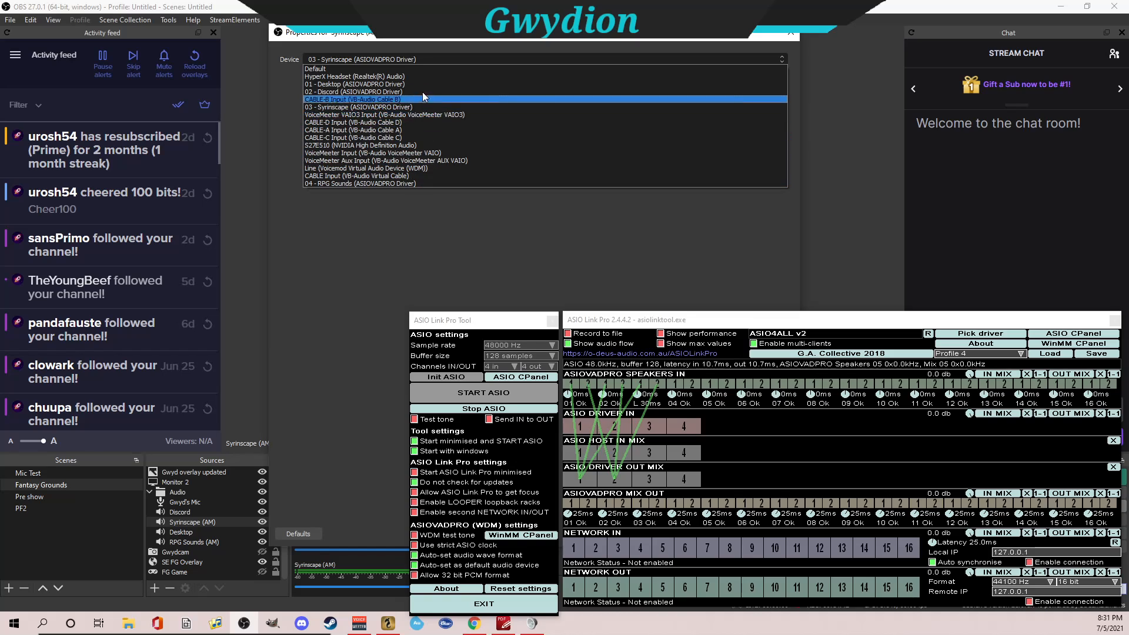
{"action": "left_click", "coordinate": [371, 107]}
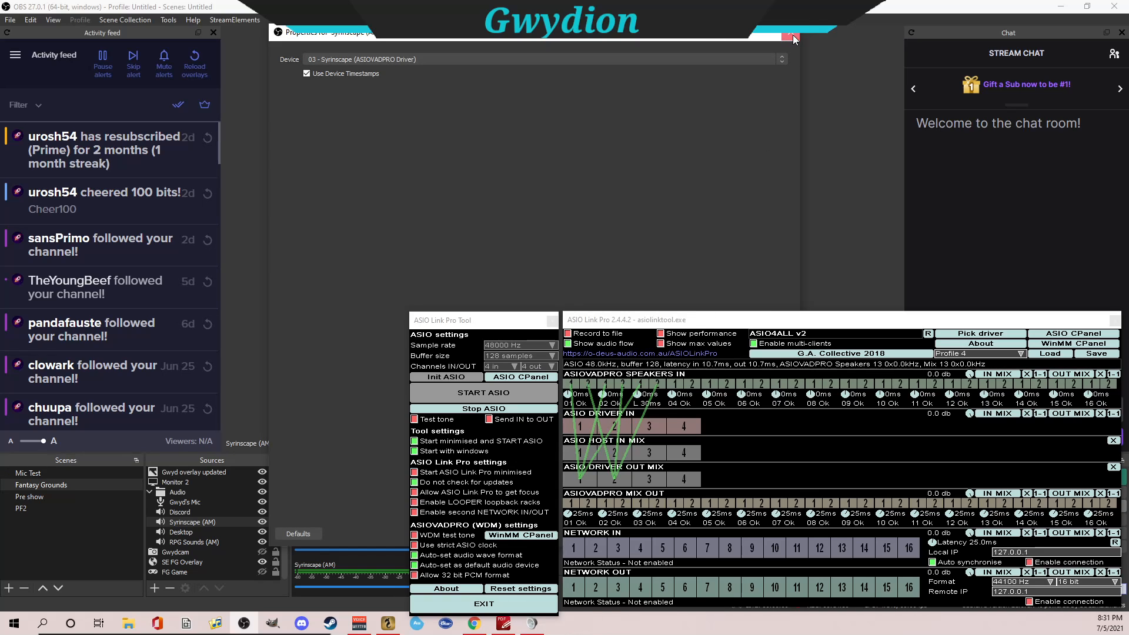
{"action": "left_click", "coordinate": [791, 37]}
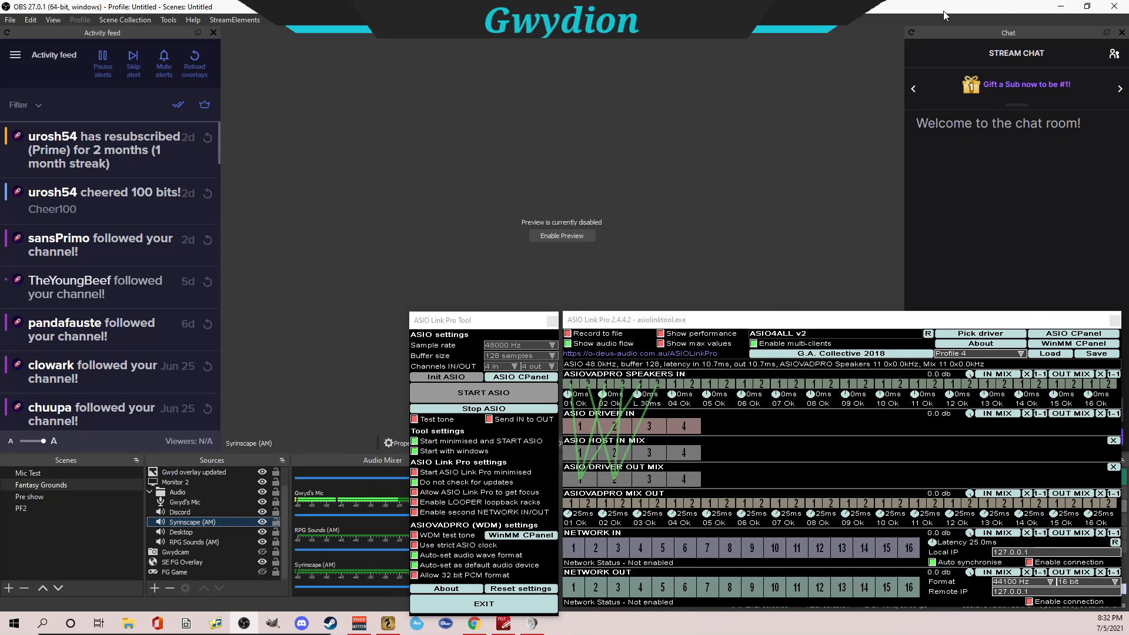
{"action": "left_click_drag", "start_coordinate": [926, 9], "coordinate": [1128, 12]}
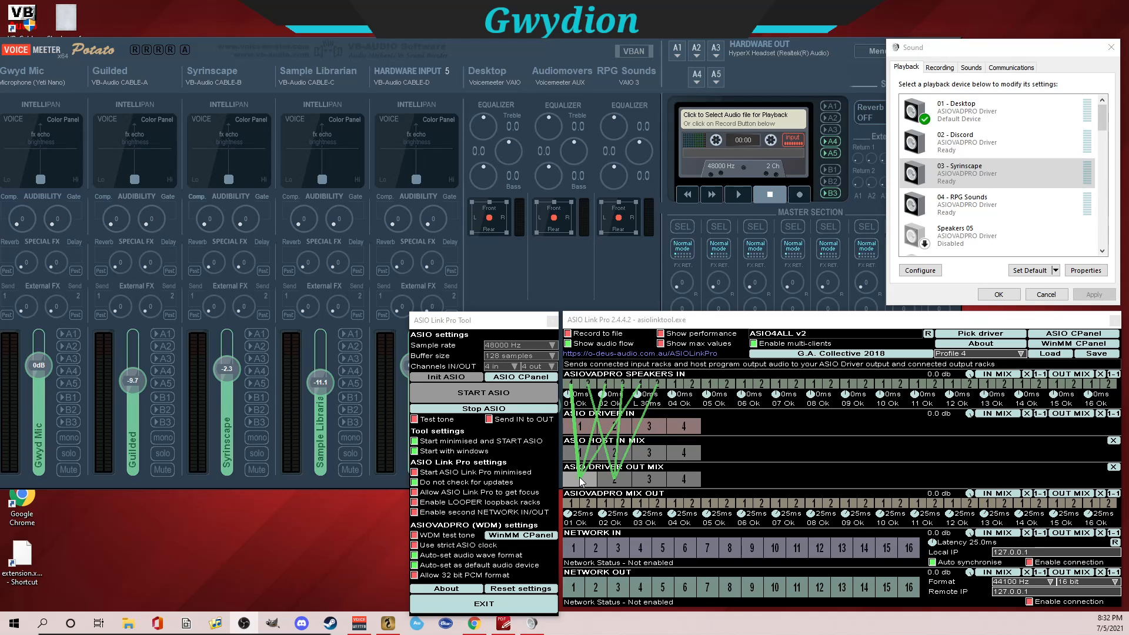
Step: Route ASIO Driver Out Mix 1 and 2 to ASIOVADPRO Mix Out 01, check the Windows recording devices, and close the Sound settings
{"action": "left_click_drag", "start_coordinate": [580, 476], "coordinate": [588, 504]}
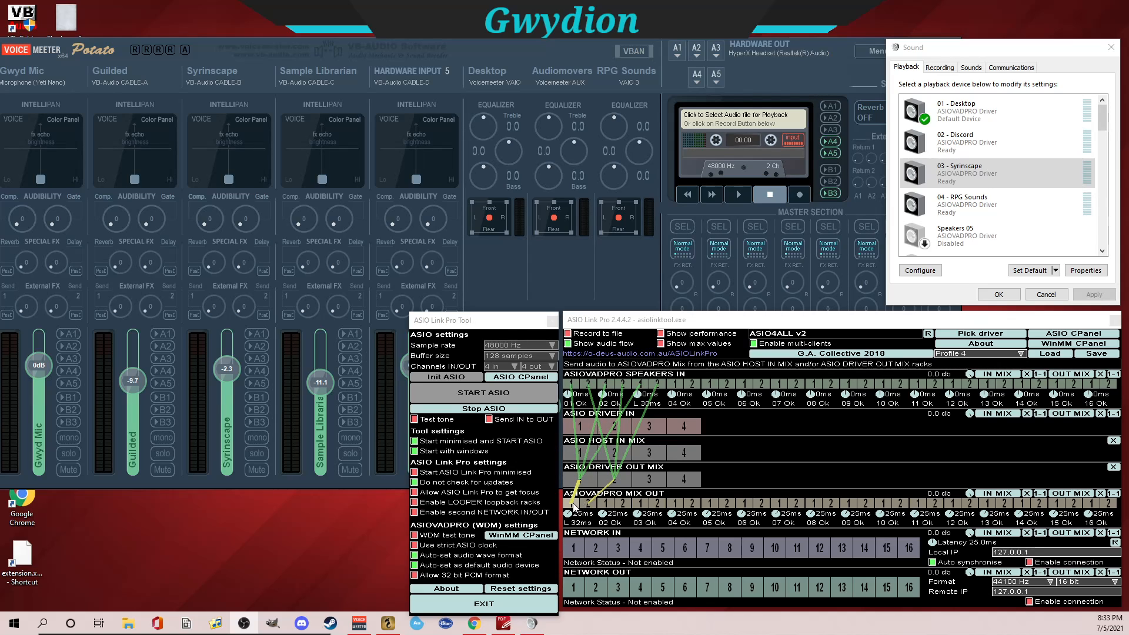
{"action": "left_click", "coordinate": [941, 69]}
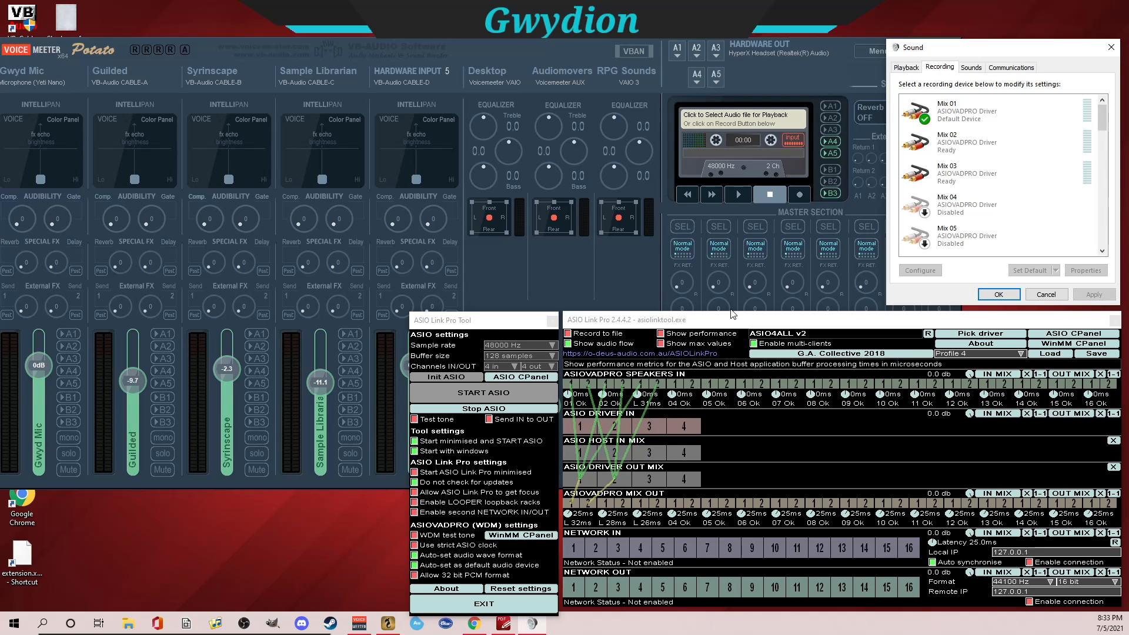
{"action": "left_click", "coordinate": [1111, 50]}
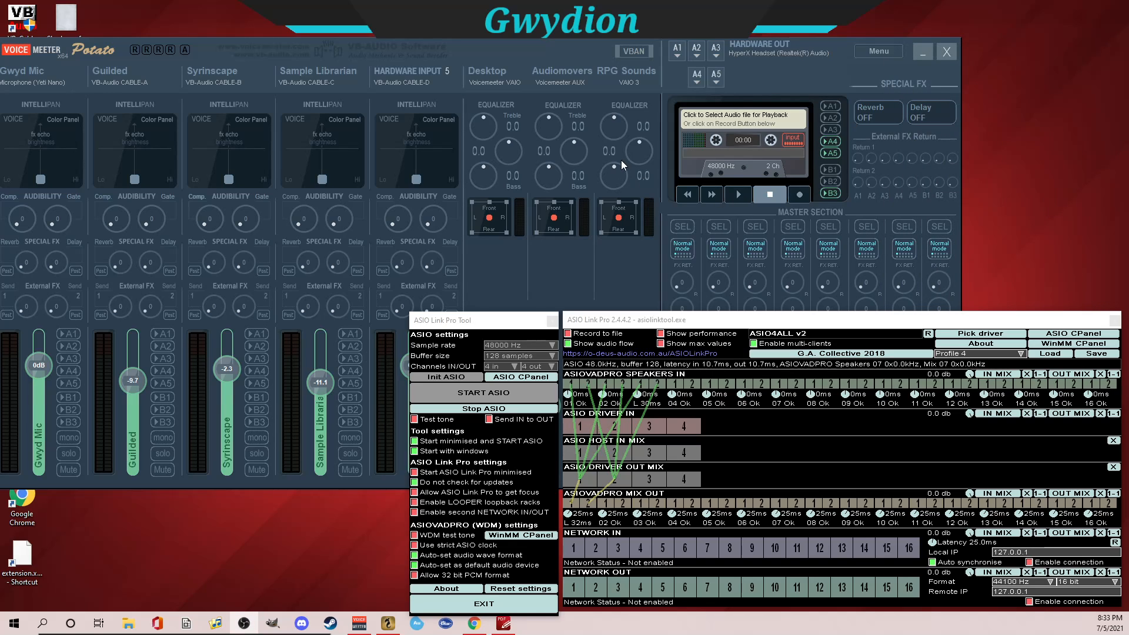
Step: Minimise VoiceMeeter and the asiolinktool.exe panel, and arrange the Listento window beside its own ASIO Link Pro panel
{"action": "left_click", "coordinate": [926, 52]}
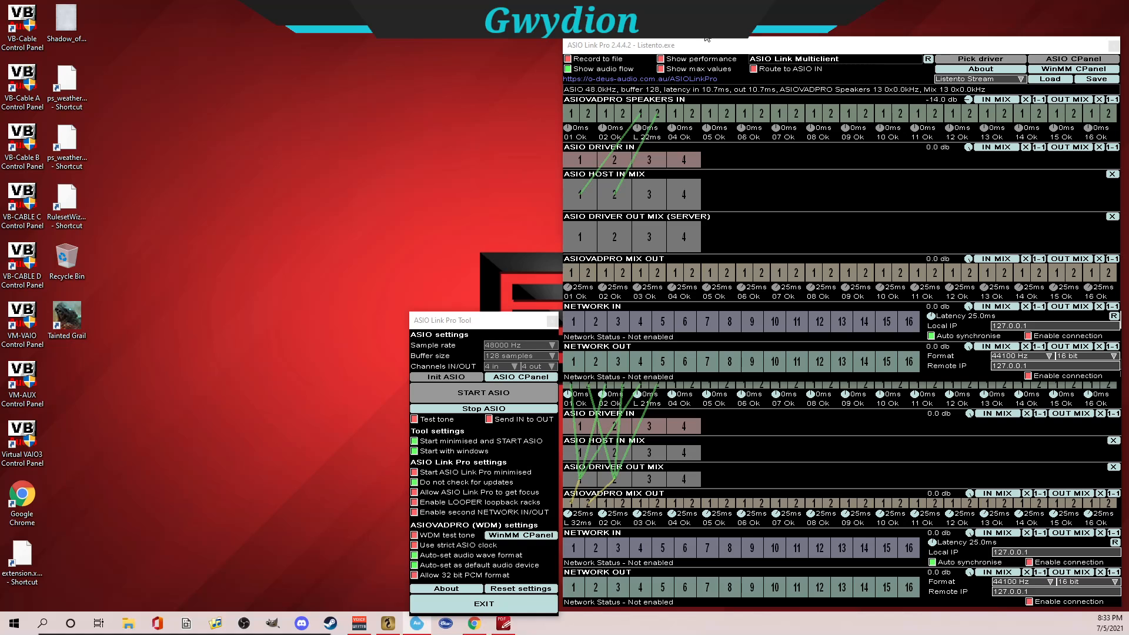
{"action": "left_click_drag", "start_coordinate": [712, 43], "coordinate": [533, 46]}
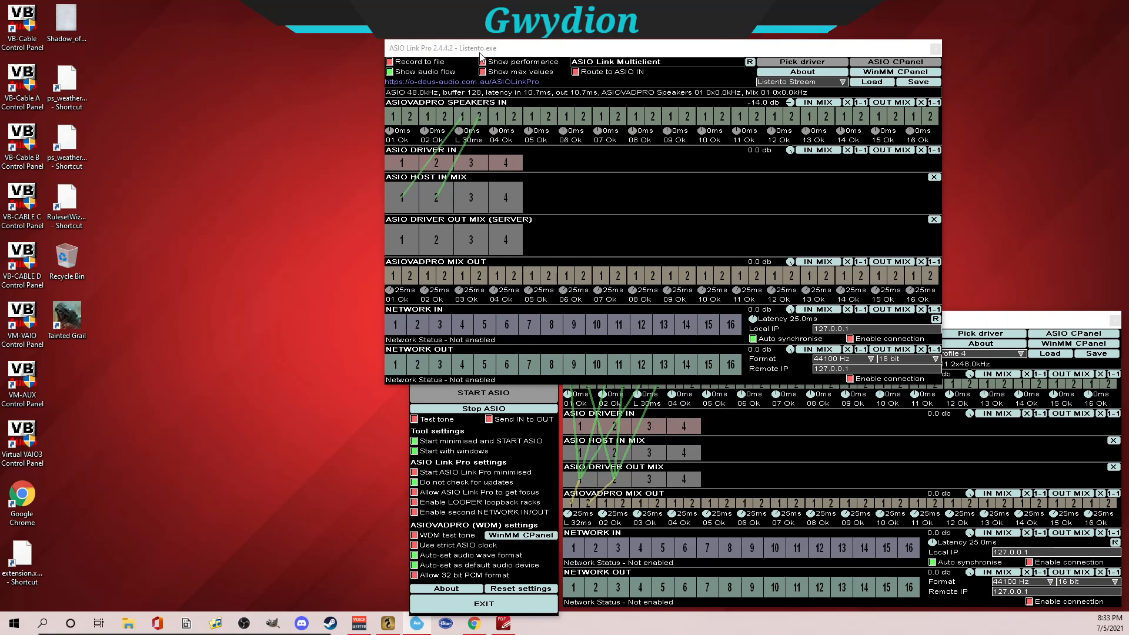
{"action": "left_click_drag", "start_coordinate": [553, 52], "coordinate": [492, 27]}
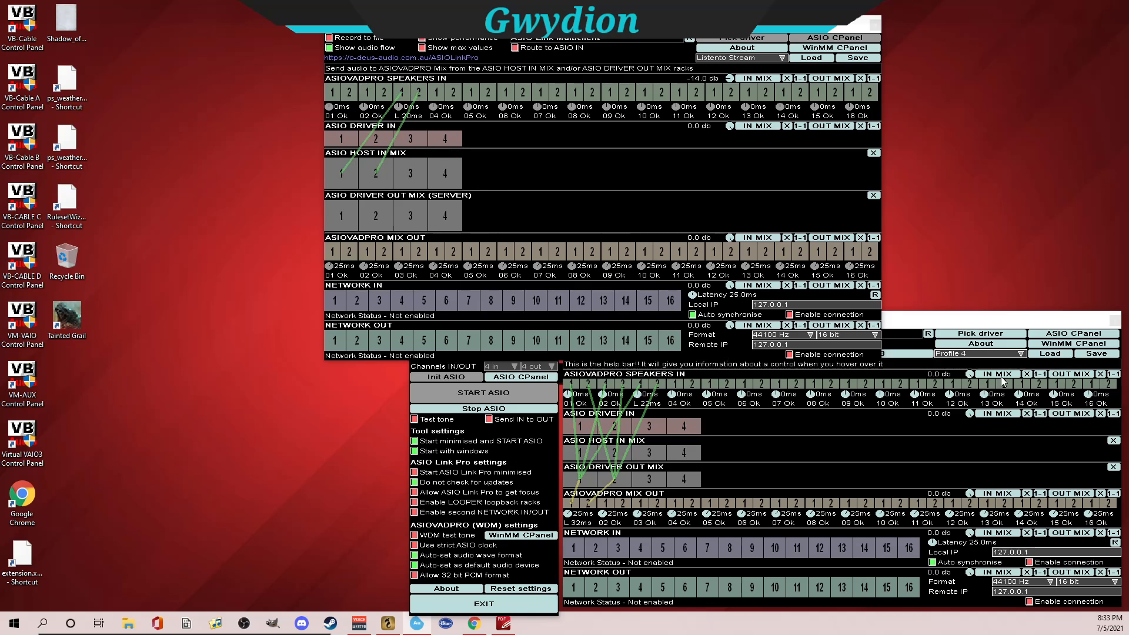
{"action": "left_click", "coordinate": [1049, 321]}
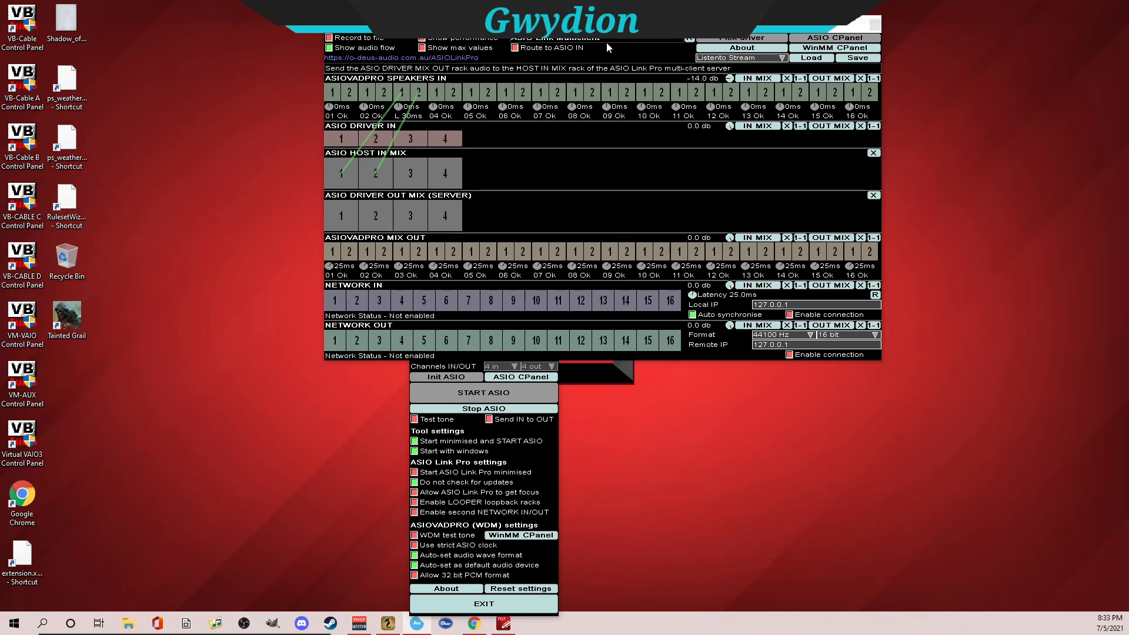
{"action": "left_click_drag", "start_coordinate": [618, 30], "coordinate": [853, 276]}
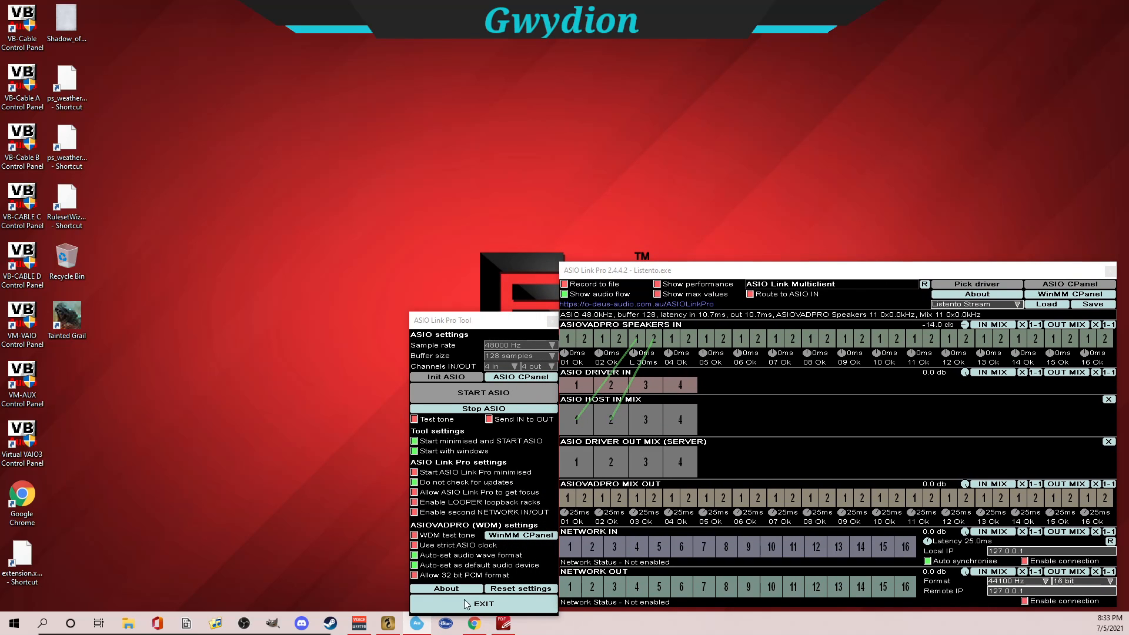
{"action": "left_click_drag", "start_coordinate": [1128, 97], "coordinate": [78, 15]}
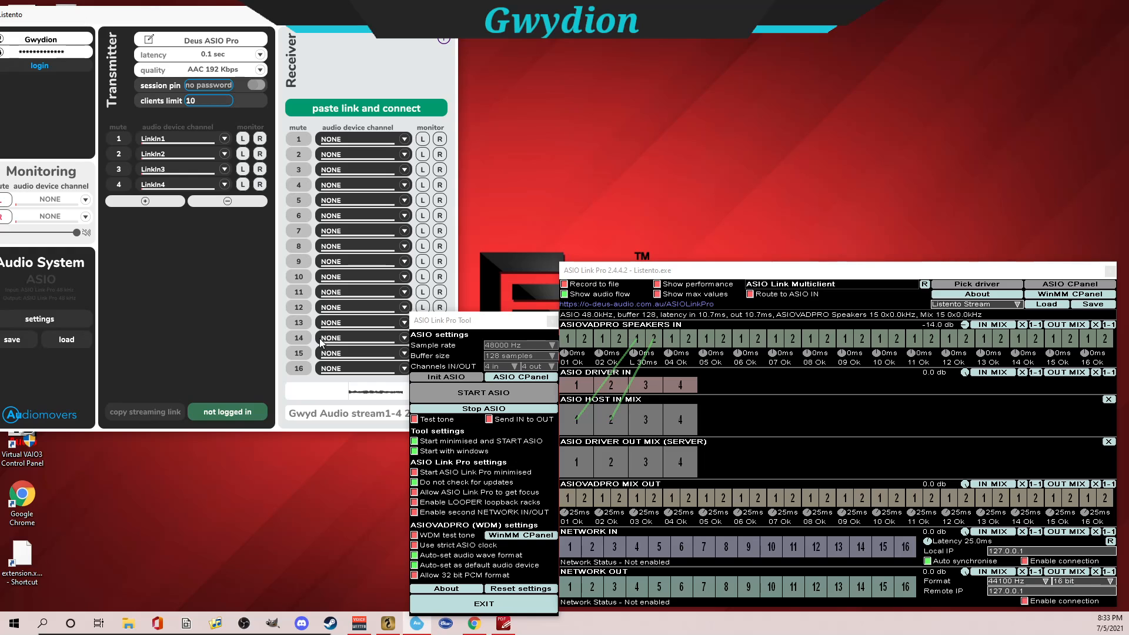
Step: Close the ASIO Link Pro Tool window and move the Listento window fully into view beside its ASIO Link Pro panel
{"action": "left_click", "coordinate": [552, 322]}
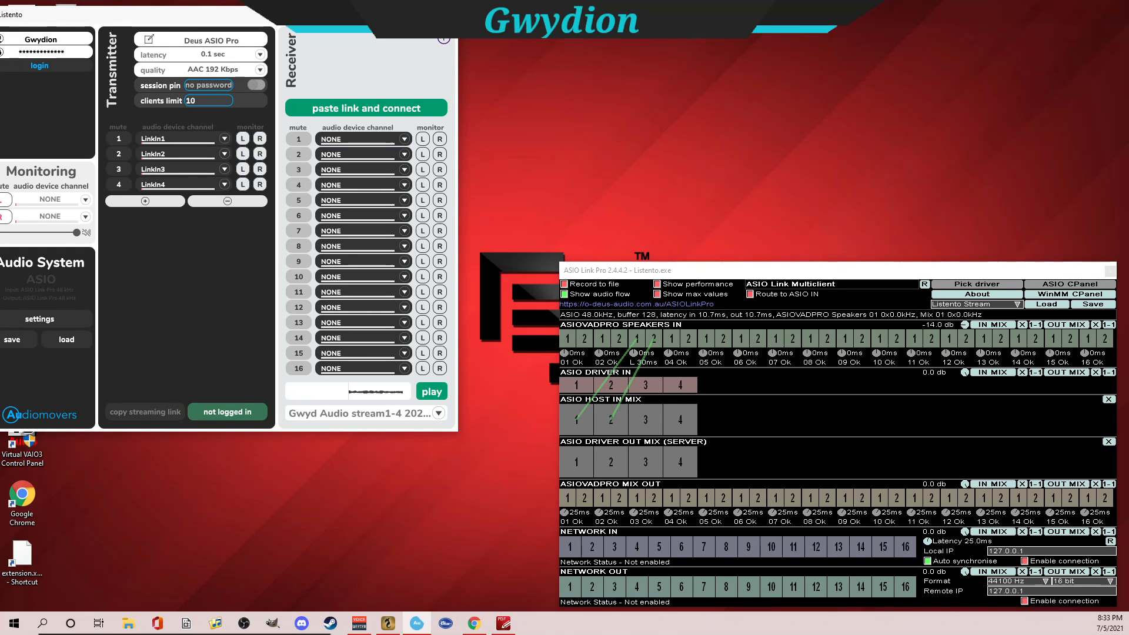
{"action": "left_click_drag", "start_coordinate": [406, 15], "coordinate": [438, 29]}
{"action": "left_click_drag", "start_coordinate": [370, 26], "coordinate": [430, 134]}
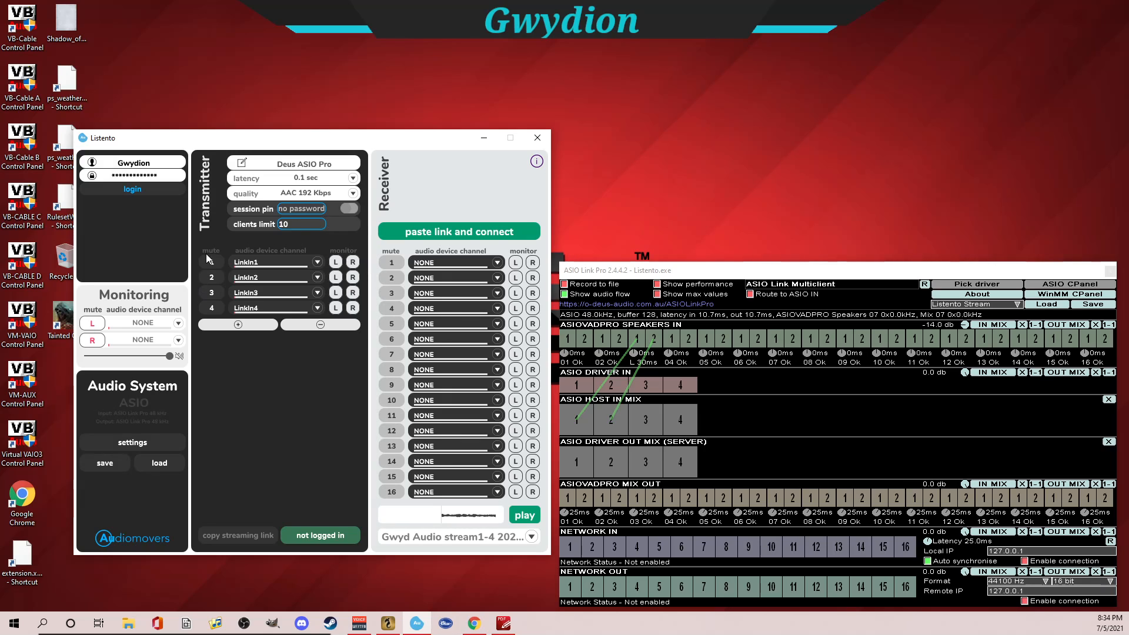
Step: Check the driver and input device choices in Listento's audio system settings, keeping ASIO and ASIO Link Pro
{"action": "left_click", "coordinate": [129, 443]}
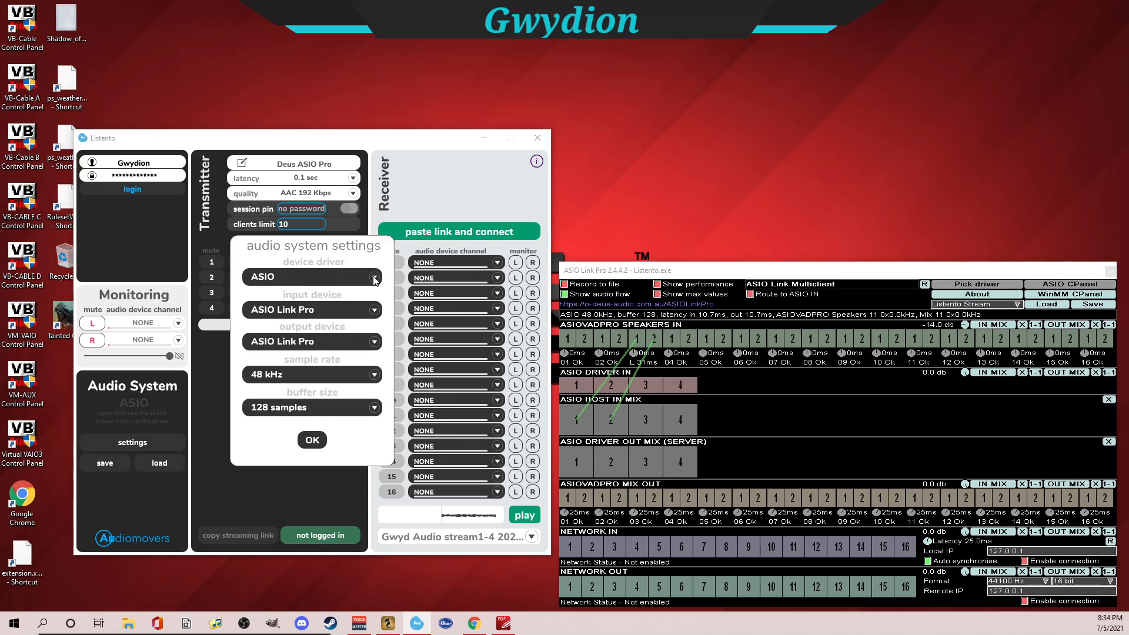
{"action": "left_click", "coordinate": [374, 278]}
{"action": "left_click", "coordinate": [374, 279]}
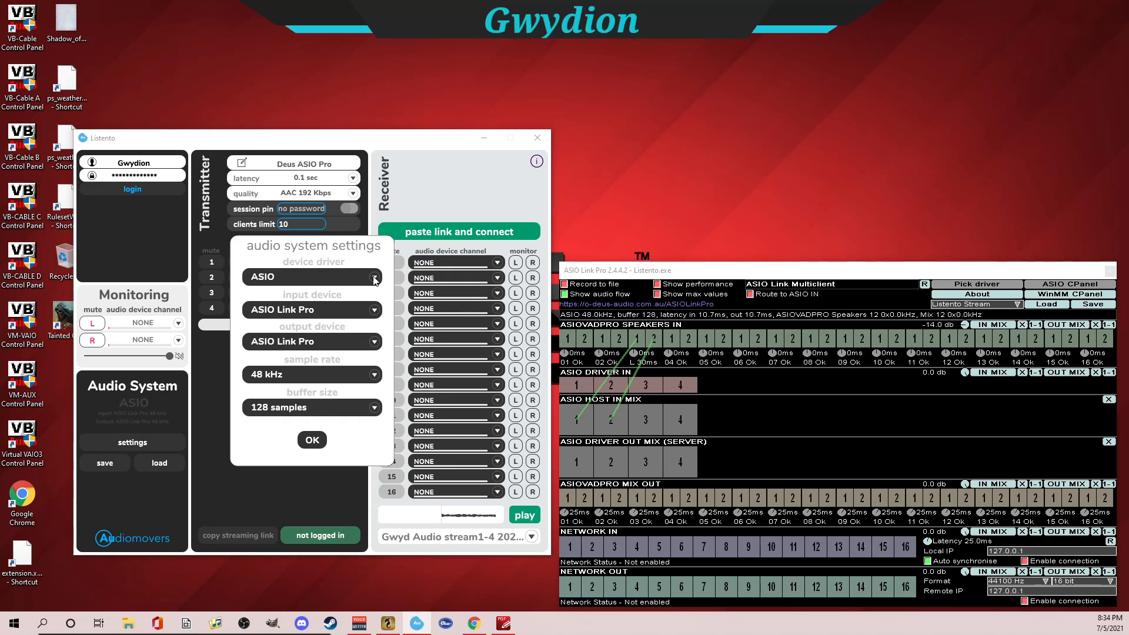
{"action": "left_click", "coordinate": [375, 311]}
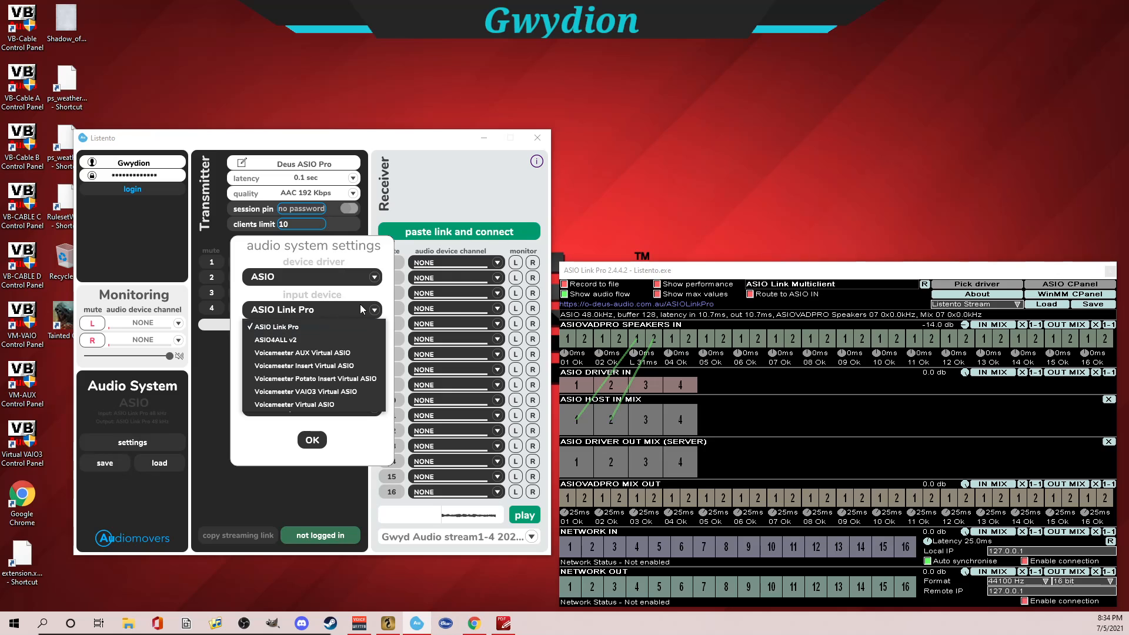
{"action": "left_click", "coordinate": [347, 312]}
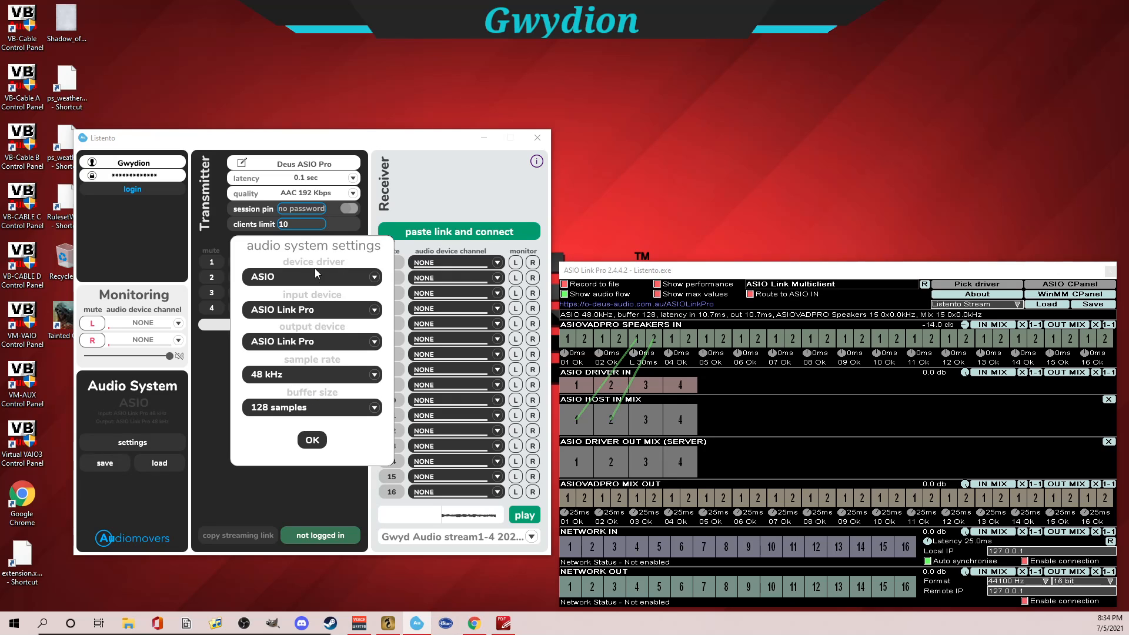
{"action": "left_click", "coordinate": [313, 440]}
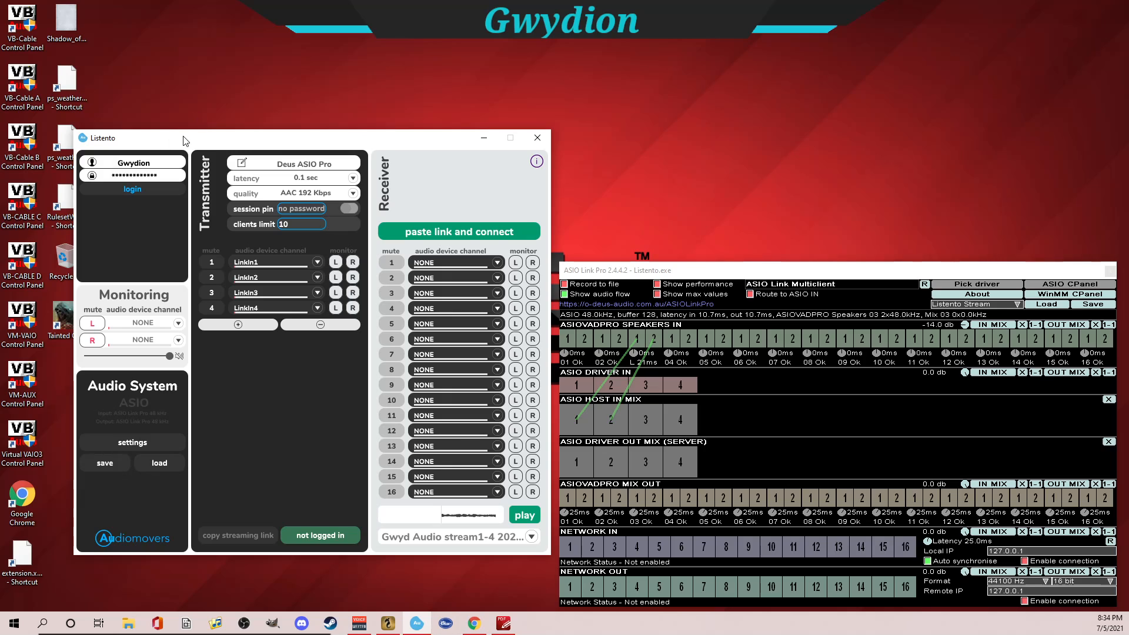
Step: Review the transmitter's latency and quality options, keeping 0.1 sec and AAC 192 Kbps
{"action": "left_click_drag", "start_coordinate": [191, 139], "coordinate": [186, 142]}
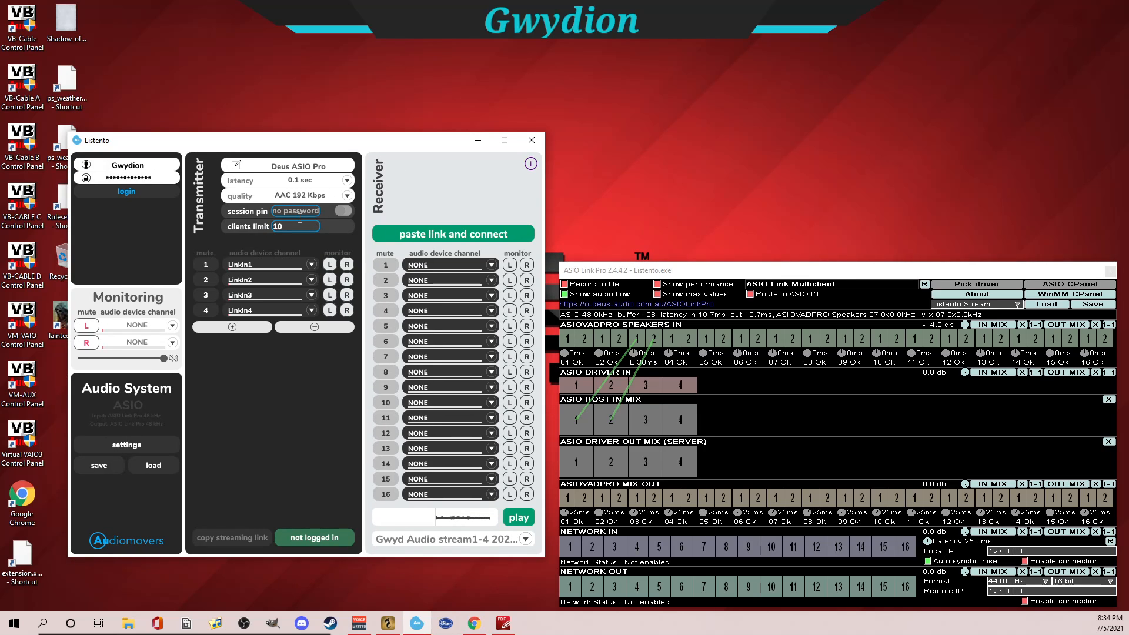
{"action": "left_click", "coordinate": [347, 181]}
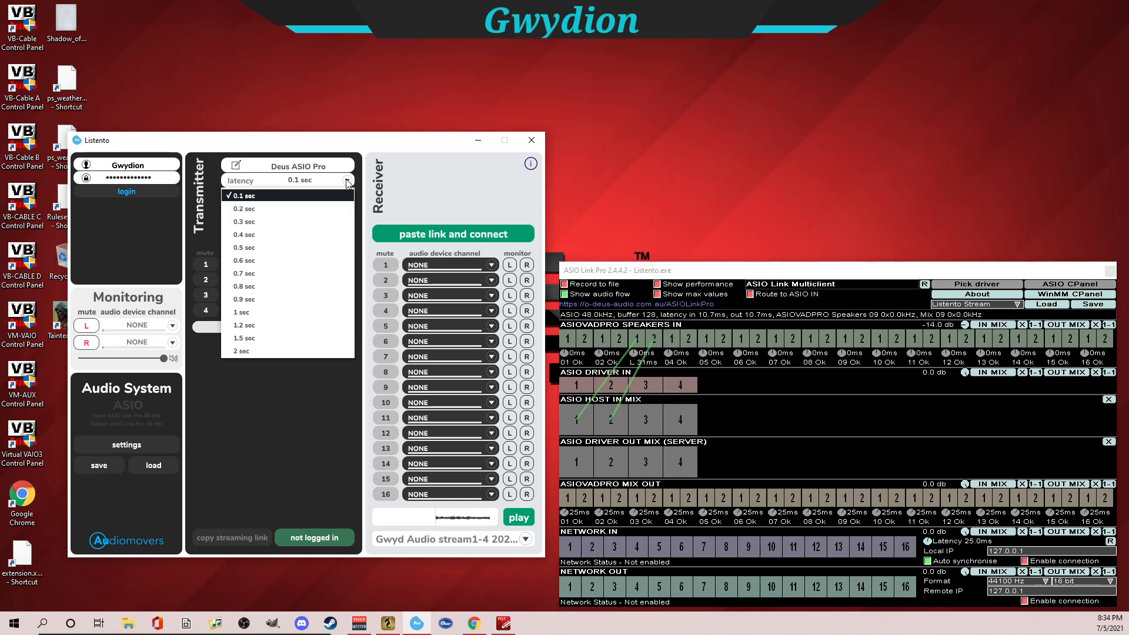
{"action": "left_click", "coordinate": [322, 198]}
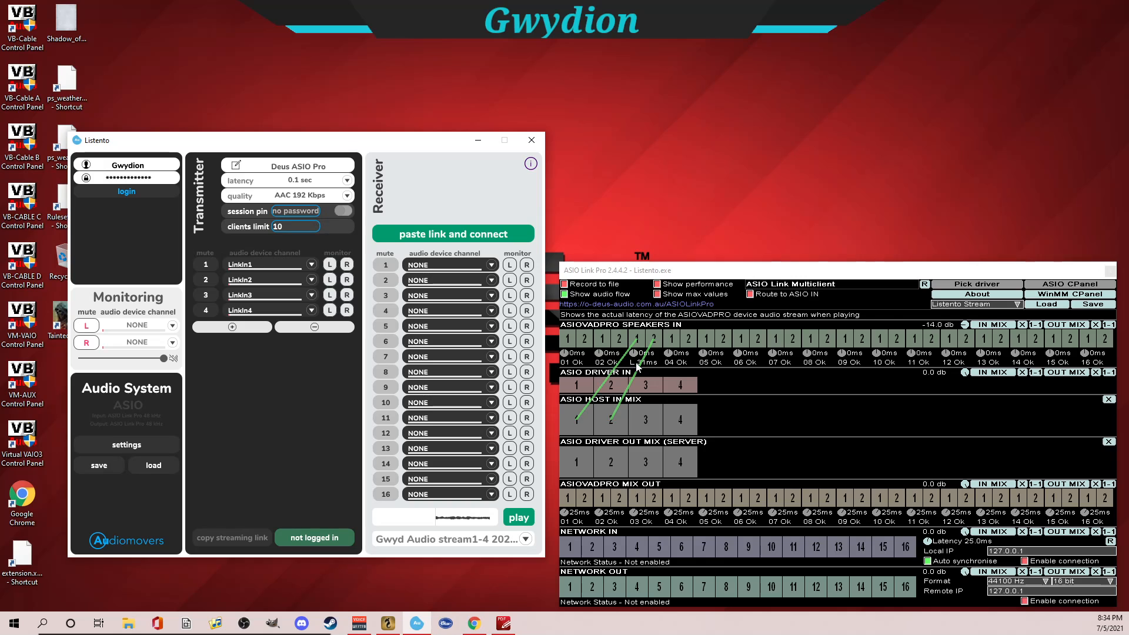
{"action": "left_click", "coordinate": [347, 197]}
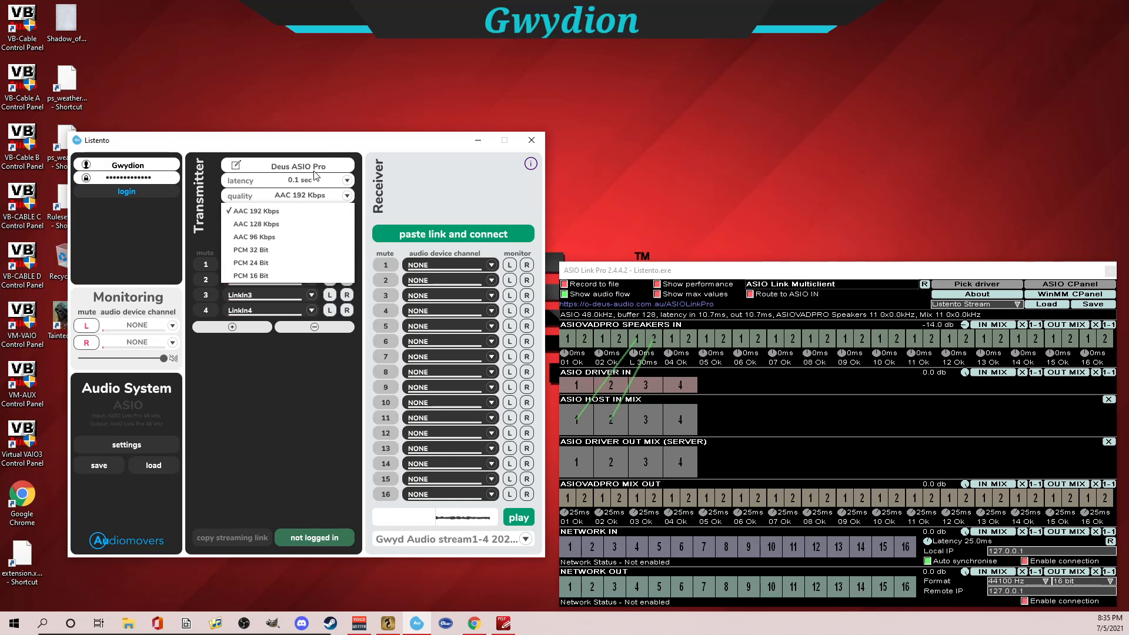
{"action": "left_click", "coordinate": [356, 143]}
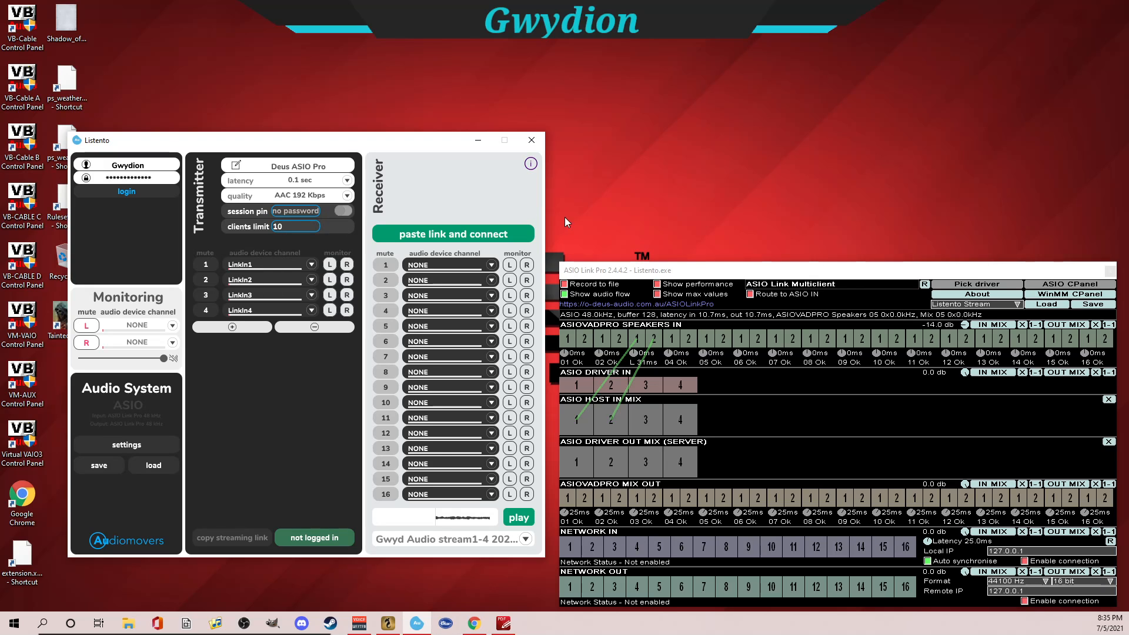
Step: Reposition Listento's ASIO Link Pro panel and enable right monitoring for transmitter channel 1 and left monitoring for channel 2
{"action": "left_click_drag", "start_coordinate": [729, 273], "coordinate": [720, 240]}
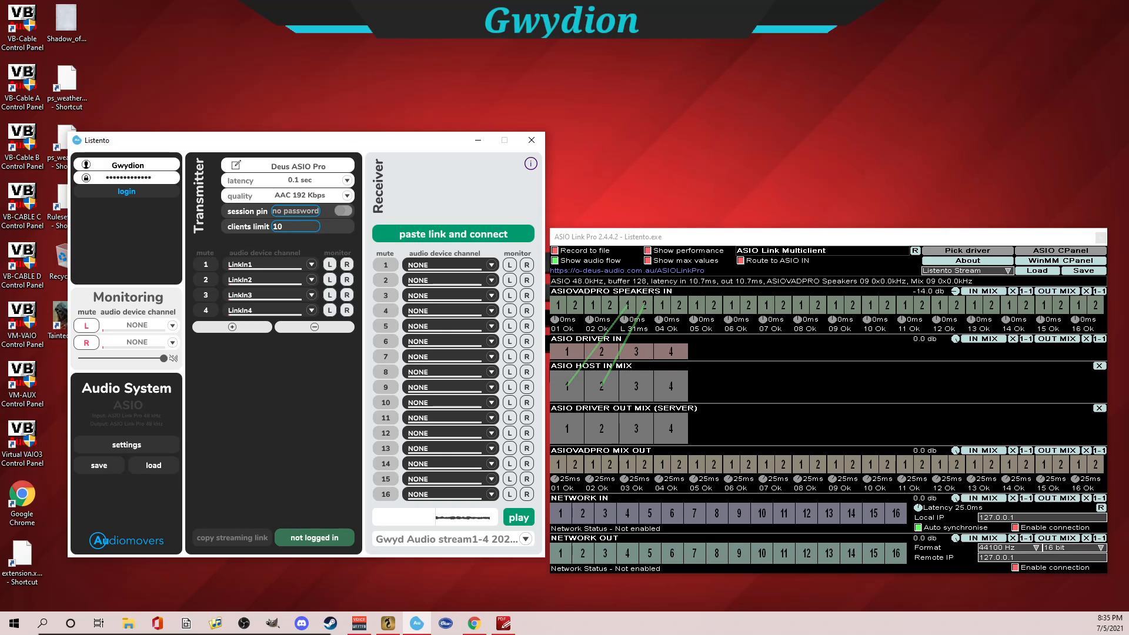
{"action": "key", "text": "alt+Tab"}
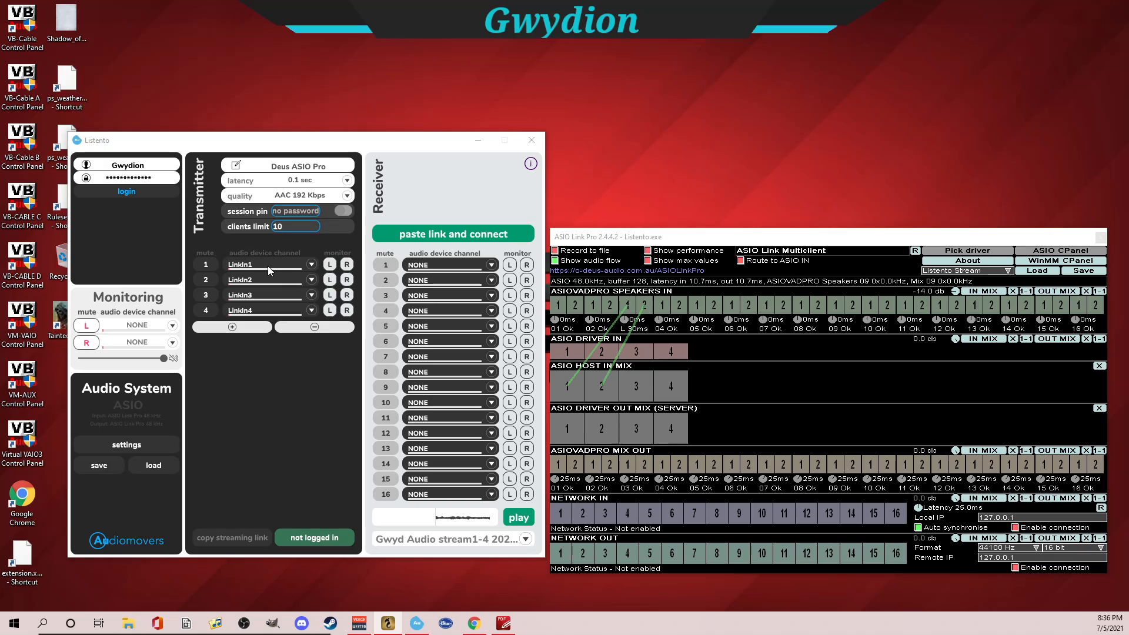
{"action": "left_click", "coordinate": [347, 265]}
{"action": "left_click", "coordinate": [347, 265]}
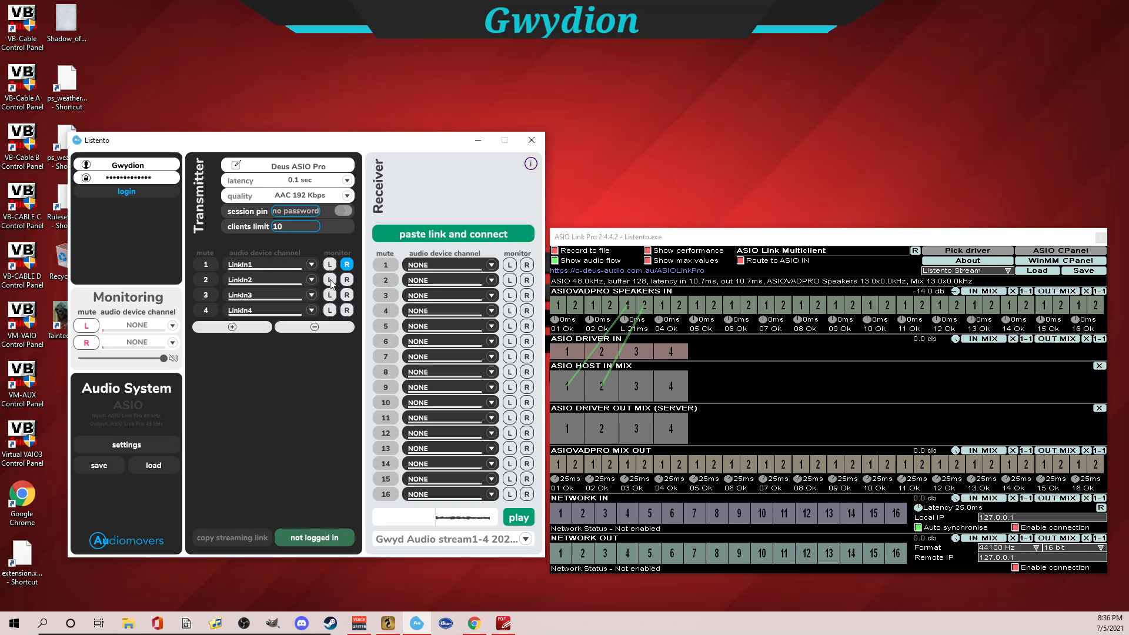
{"action": "left_click", "coordinate": [330, 280]}
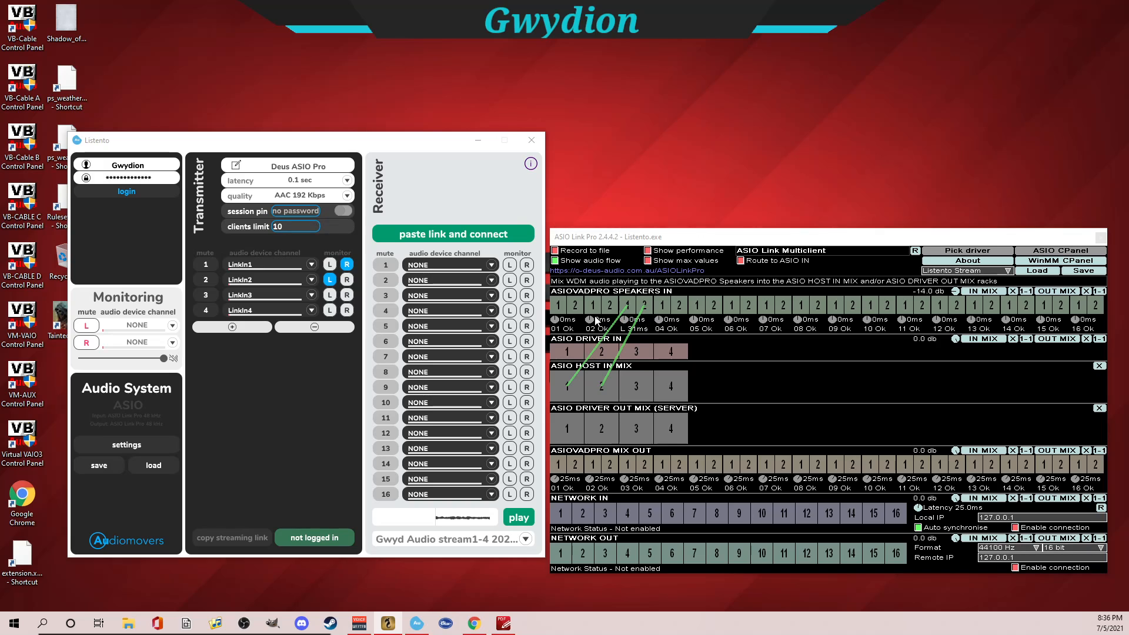
Step: Route ASIOVADPRO Speakers 01 channels 1 and 2 to ASIO Host In Mix 3 and 4
{"action": "left_click_drag", "start_coordinate": [558, 303], "coordinate": [634, 385]}
{"action": "left_click_drag", "start_coordinate": [575, 303], "coordinate": [661, 380]}
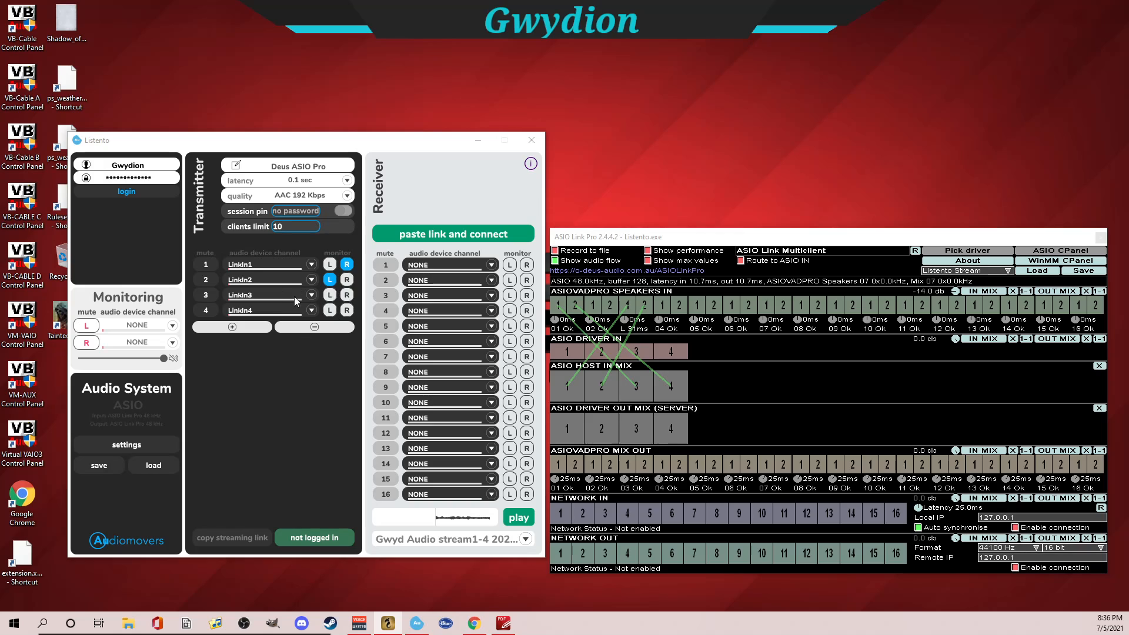
Step: Add a fifth transmitter channel and remove it again, and check the channel options without changing them
{"action": "left_click", "coordinate": [232, 326]}
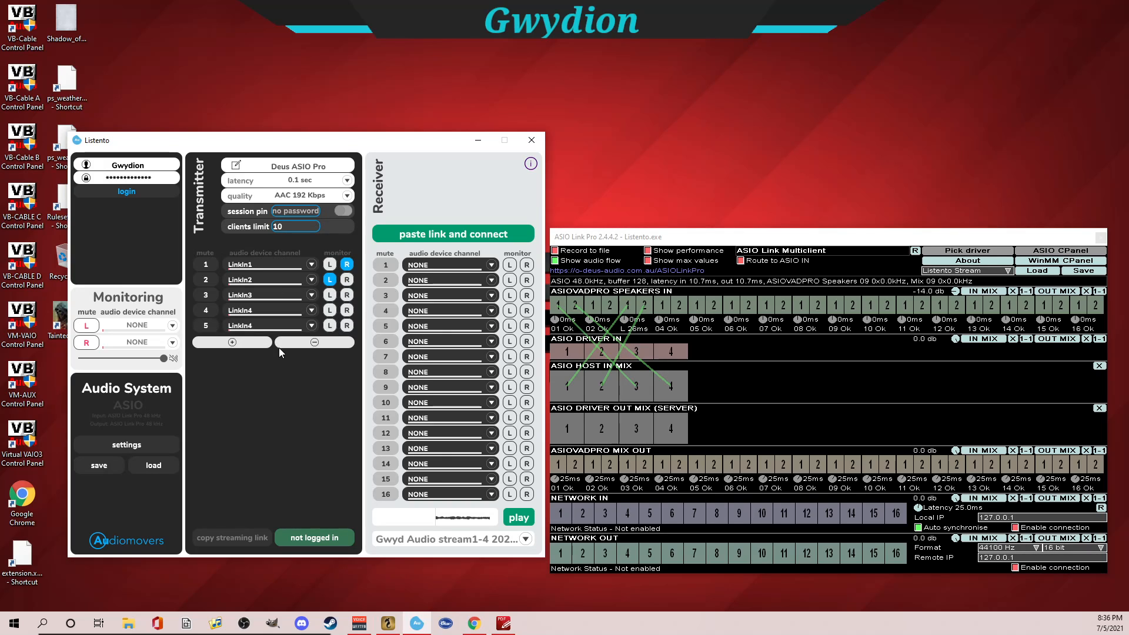
{"action": "left_click", "coordinate": [312, 343]}
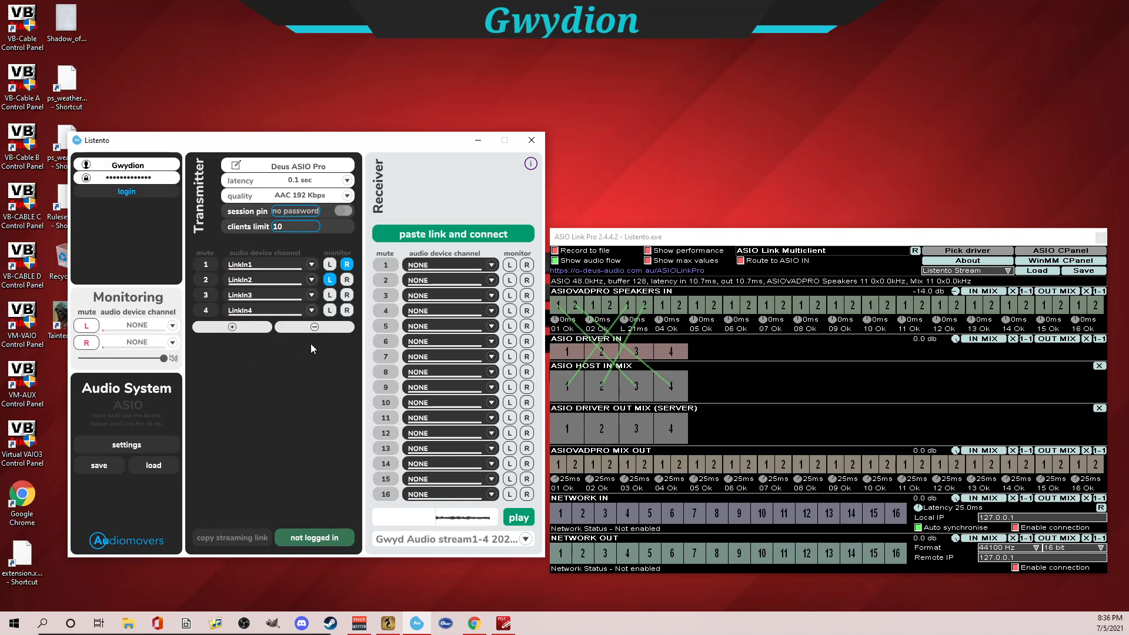
{"action": "left_click", "coordinate": [313, 295]}
{"action": "left_click", "coordinate": [313, 295]}
{"action": "right_click", "coordinate": [243, 265]}
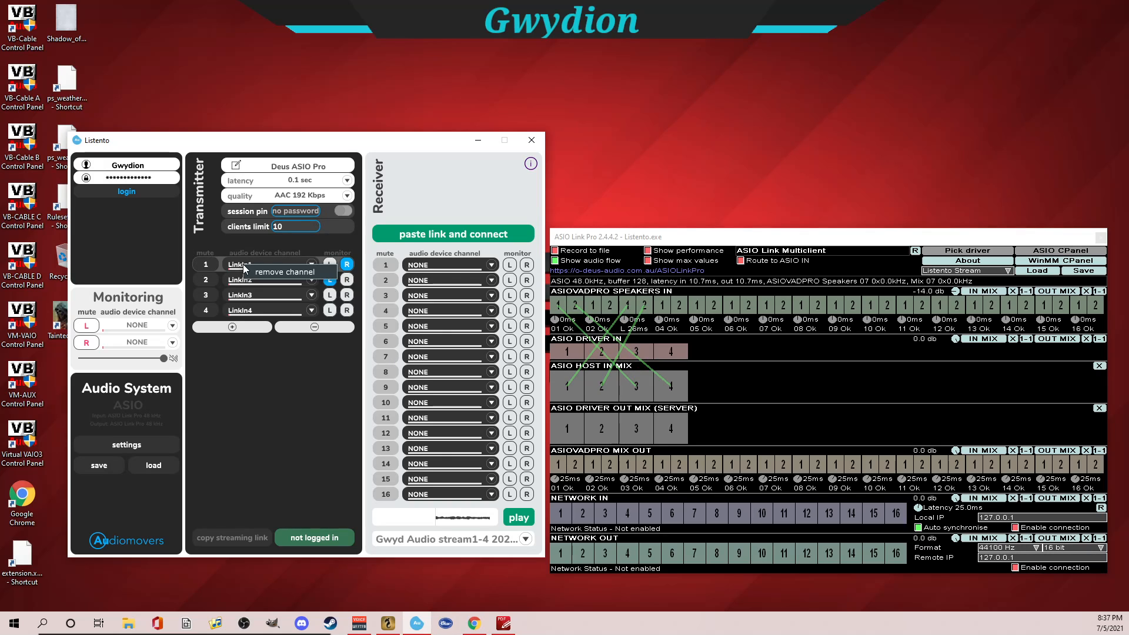
{"action": "left_click", "coordinate": [236, 265]}
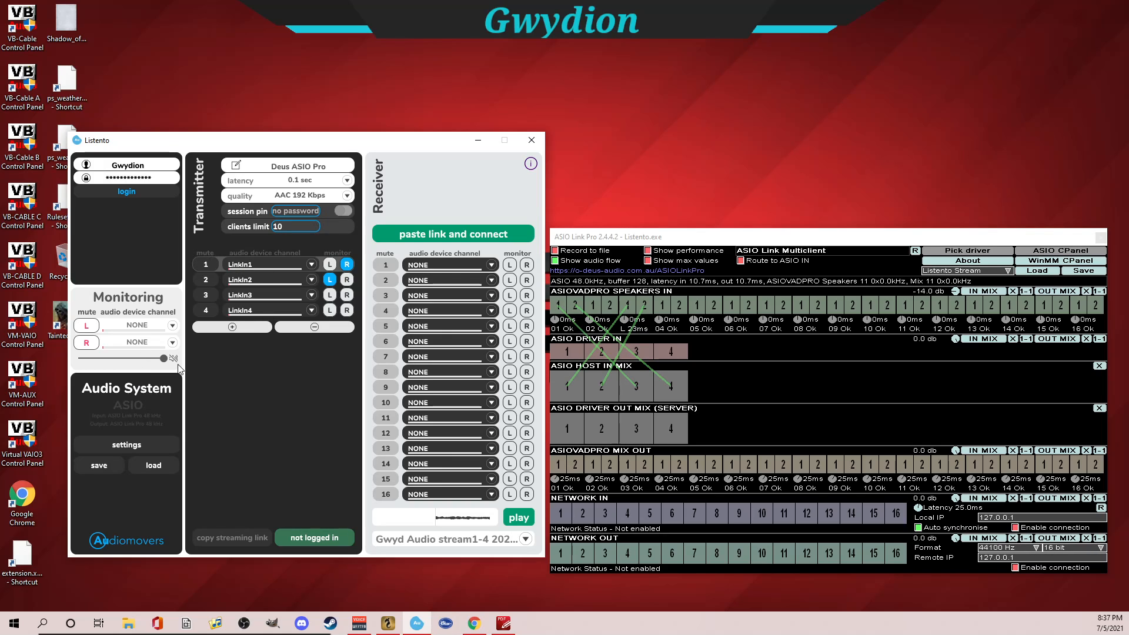
Step: Log in to Listento, then start streaming and copy the streaming link
{"action": "left_click", "coordinate": [127, 191]}
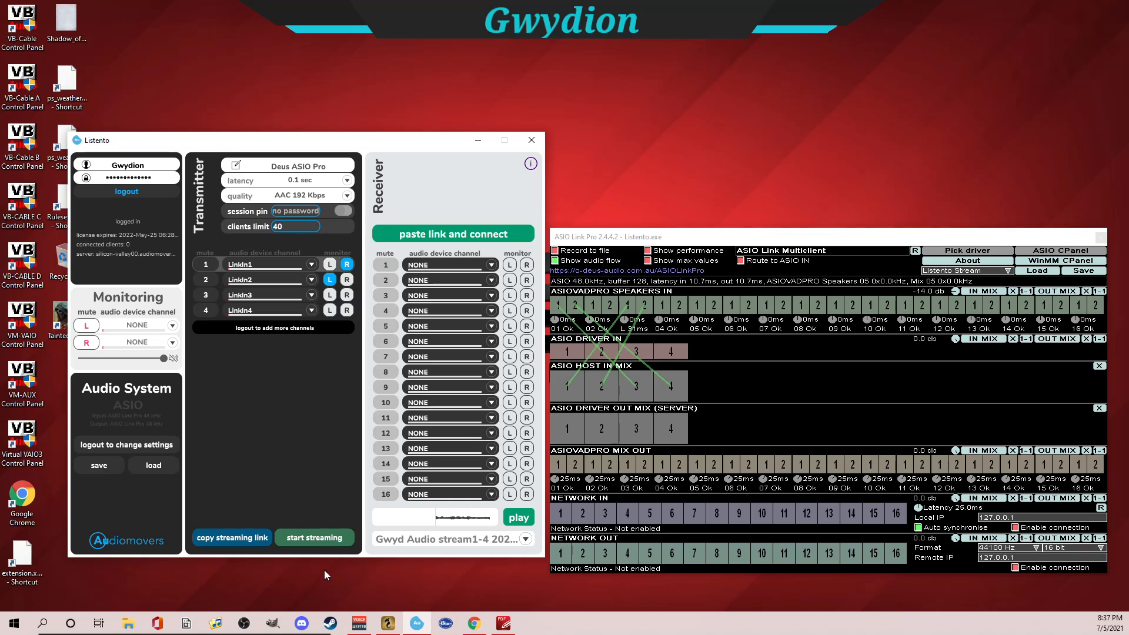
{"action": "left_click", "coordinate": [315, 536]}
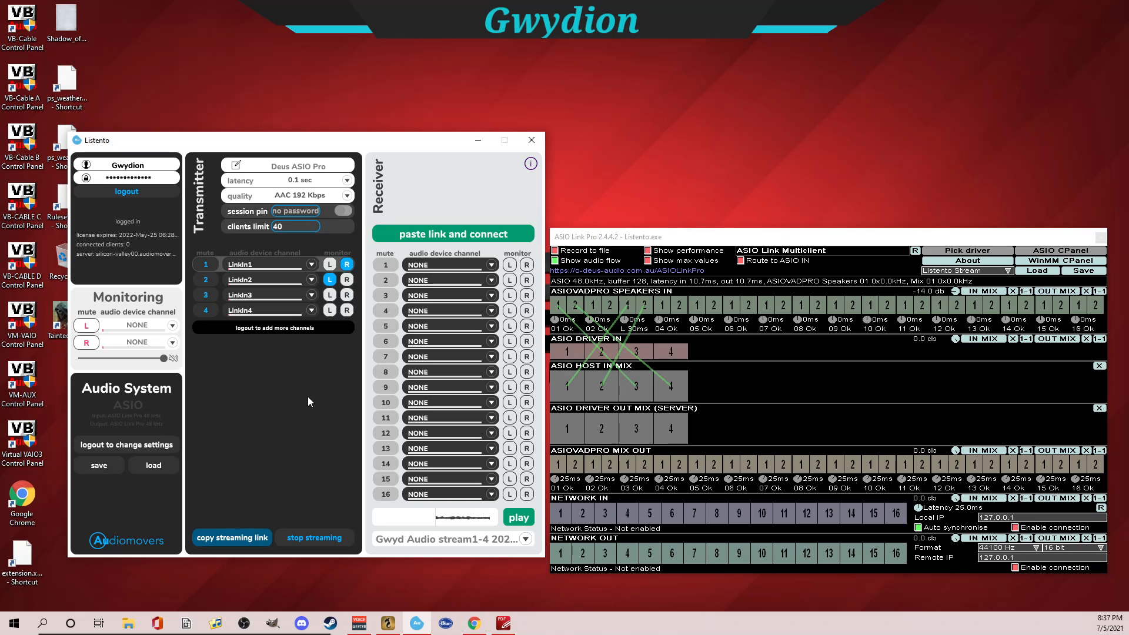
{"action": "left_click", "coordinate": [232, 538]}
Step: Switch to Chrome, hide the ASIO Link Pro panel, and review Audiomovers' Listento downloads and subscription plans before minimising the browser
{"action": "left_click", "coordinate": [481, 622]}
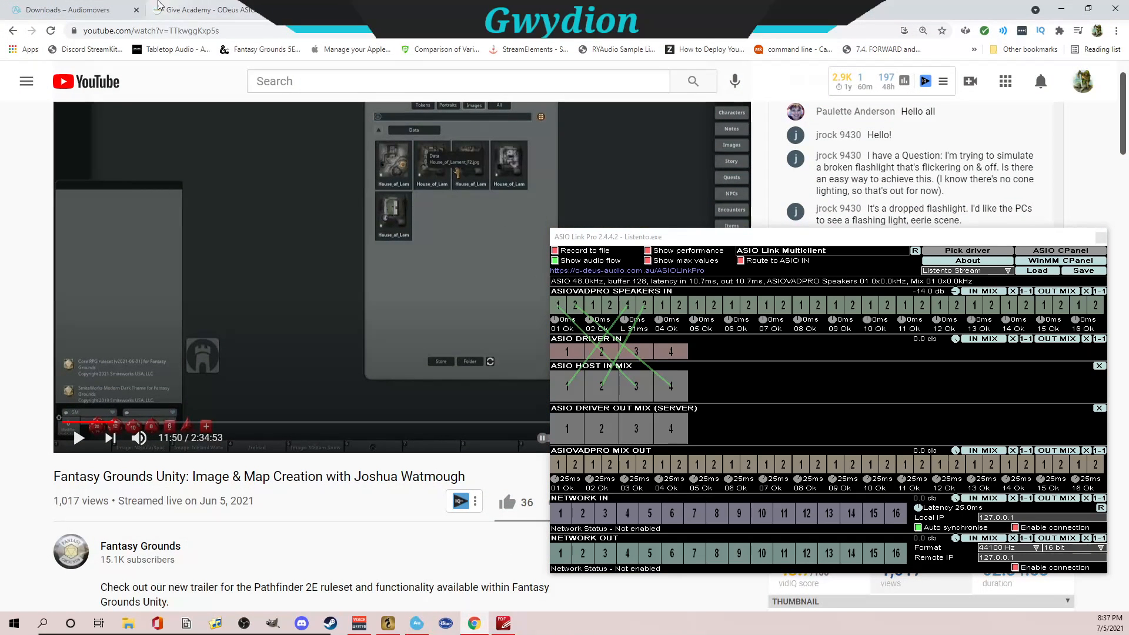
{"action": "left_click", "coordinate": [21, 6]}
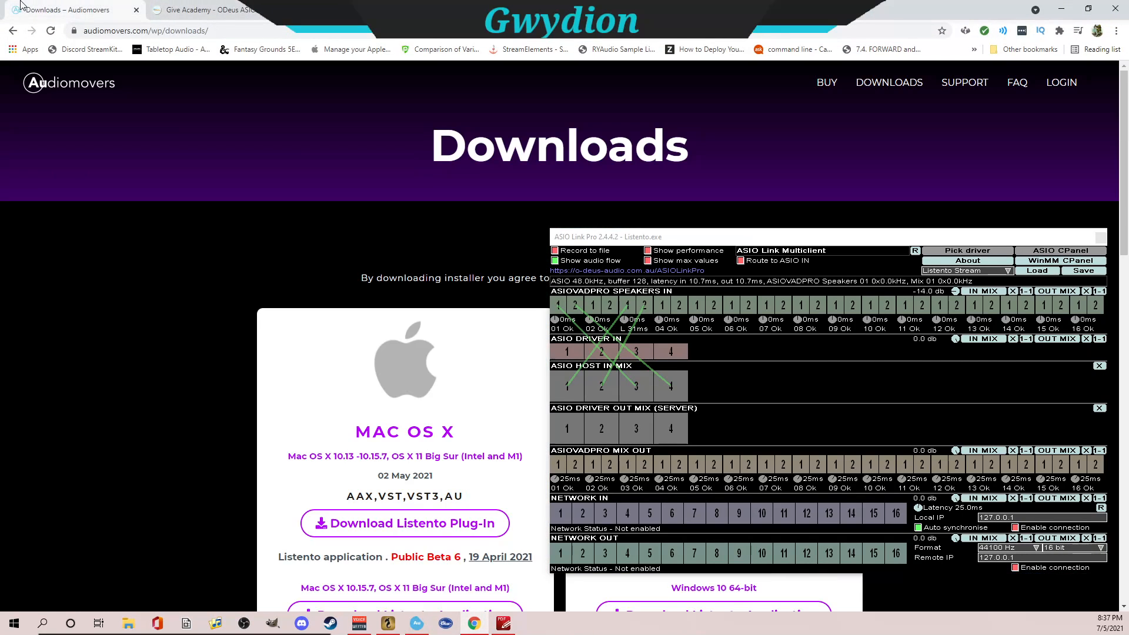
{"action": "left_click", "coordinate": [1100, 238]}
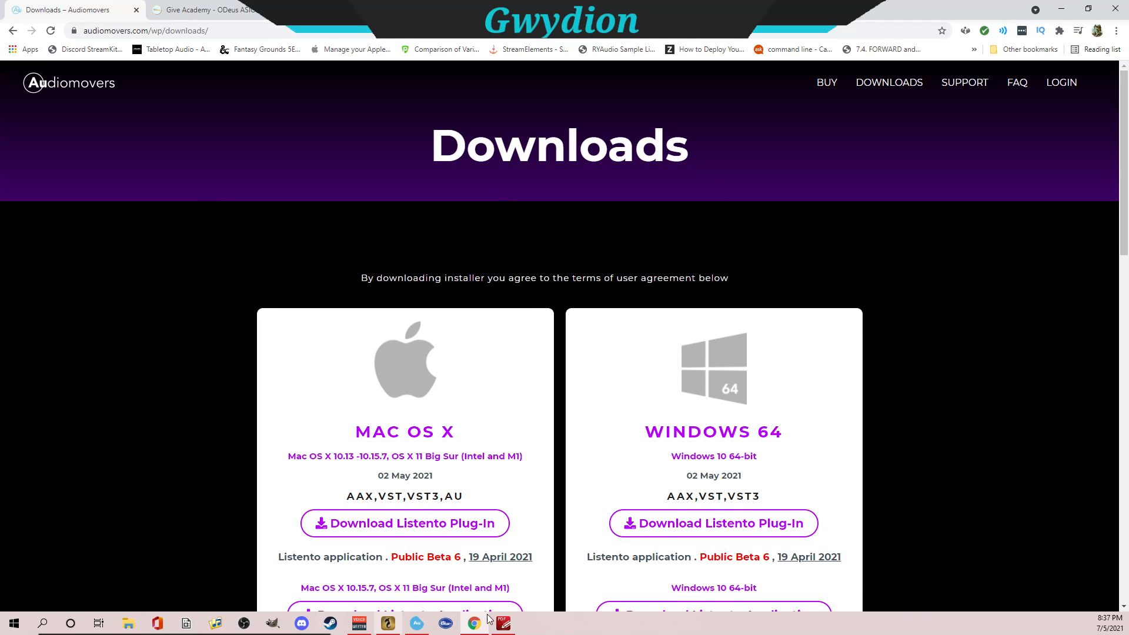
{"action": "scroll", "coordinate": [678, 357], "scroll_direction": "down", "scroll_amount": 2}
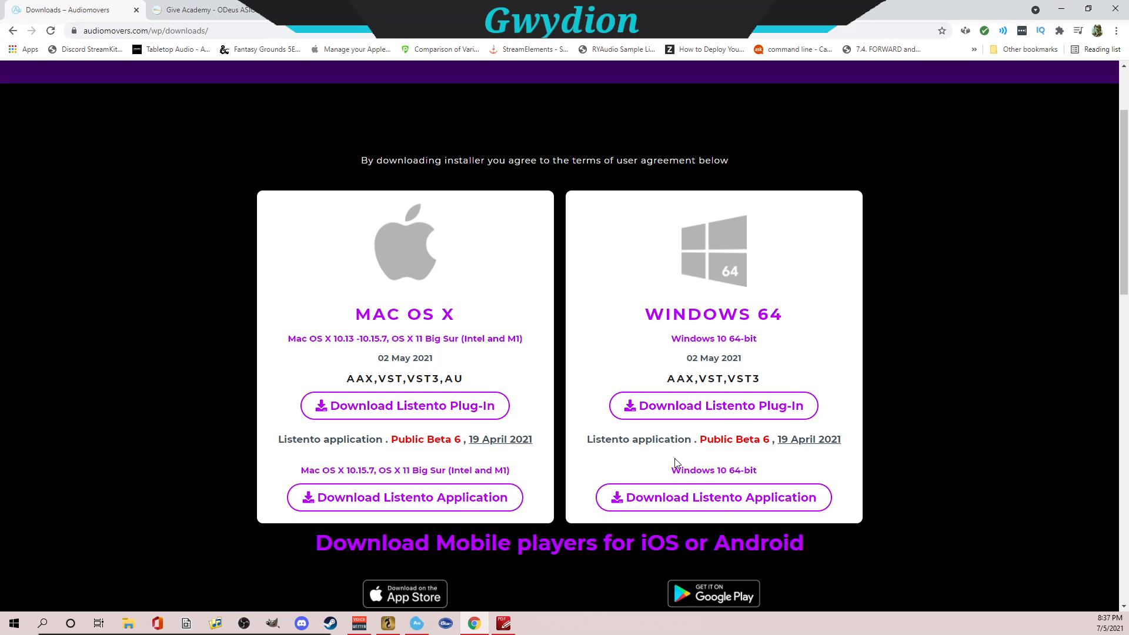
{"action": "scroll", "coordinate": [808, 310], "scroll_direction": "up", "scroll_amount": 2}
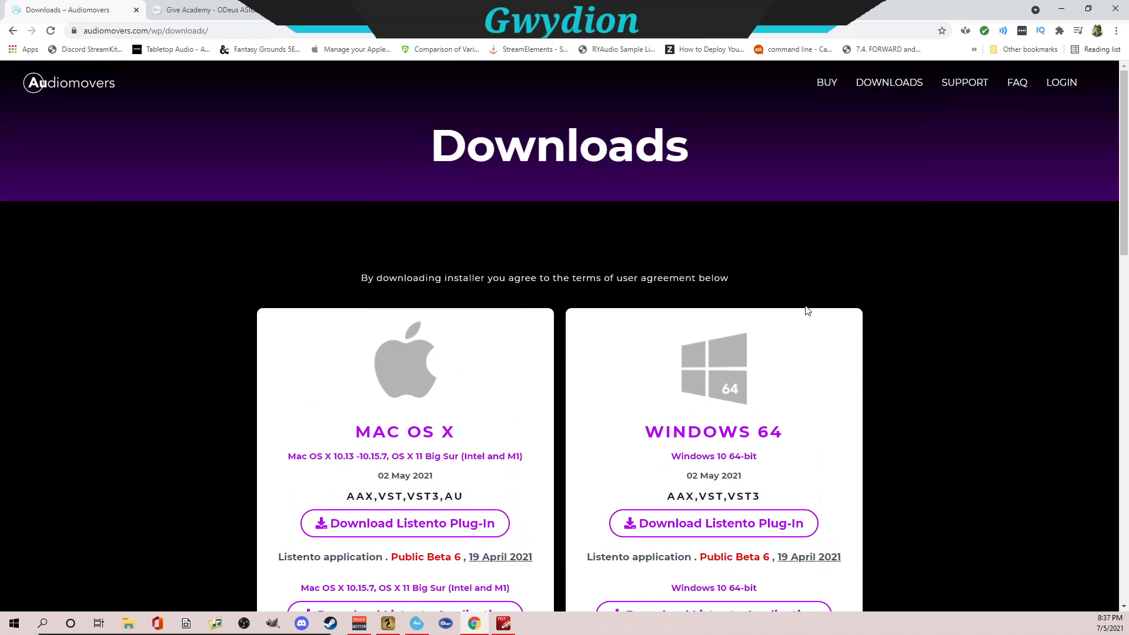
{"action": "left_click", "coordinate": [826, 82]}
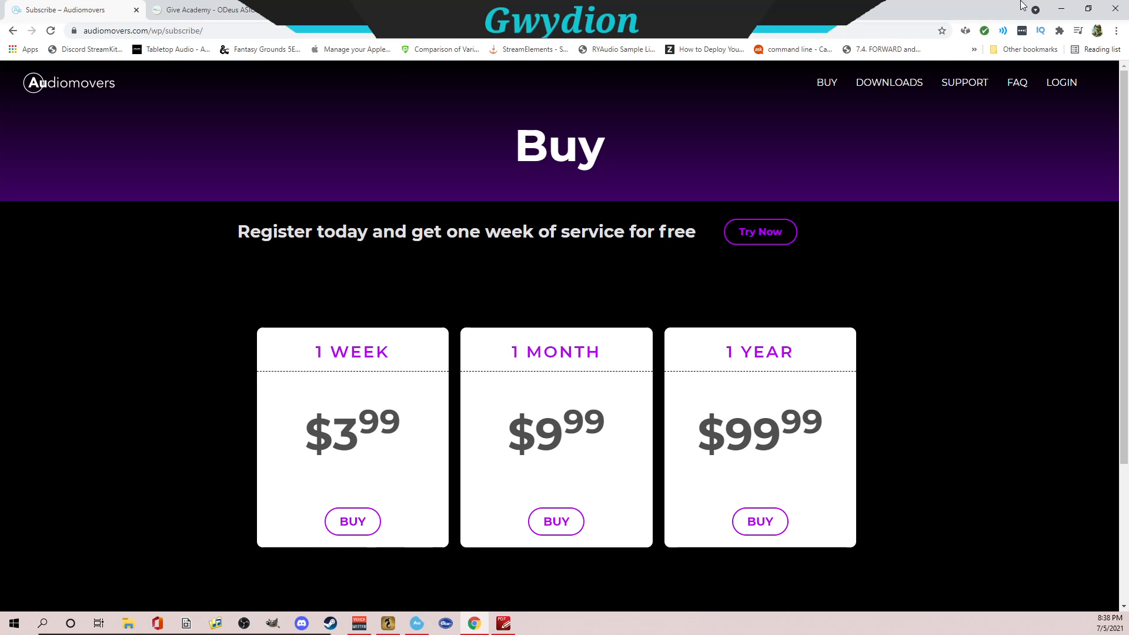
{"action": "left_click", "coordinate": [1060, 10]}
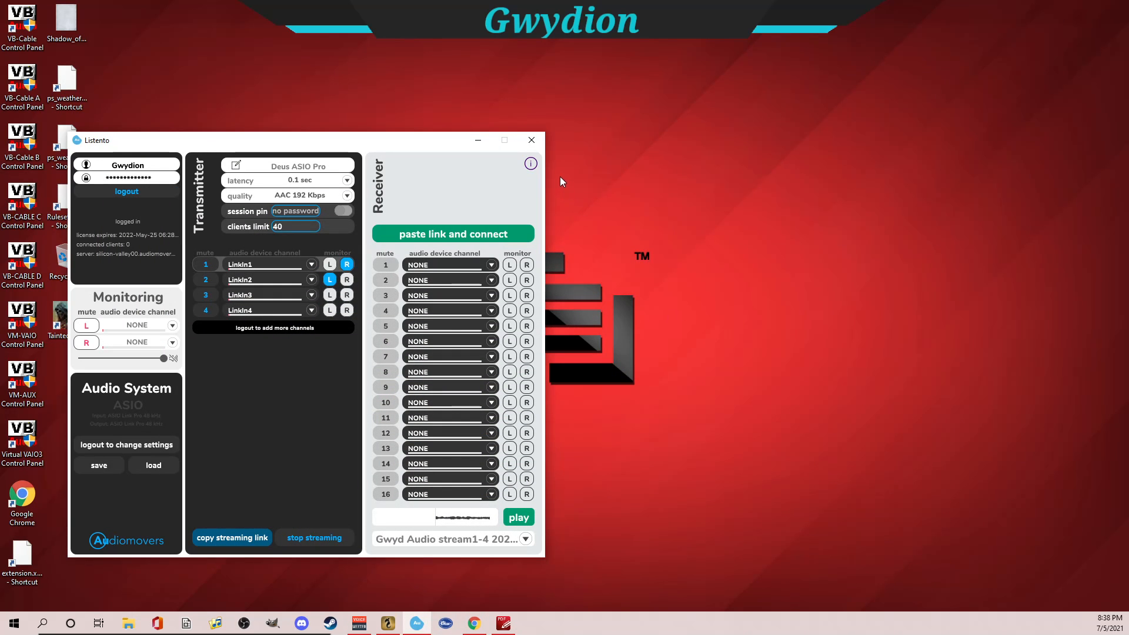
Step: Close Listento and bring VoiceMeeter Potato back up alongside the asiolinktool.exe panel
{"action": "left_click", "coordinate": [531, 140]}
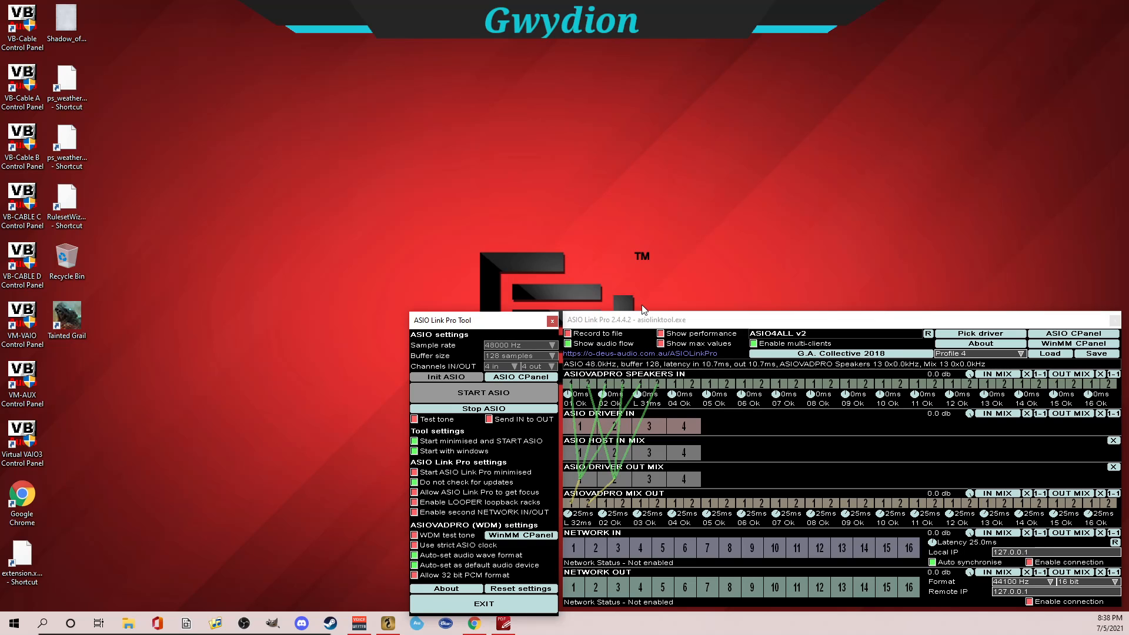
{"action": "left_click", "coordinate": [359, 623]}
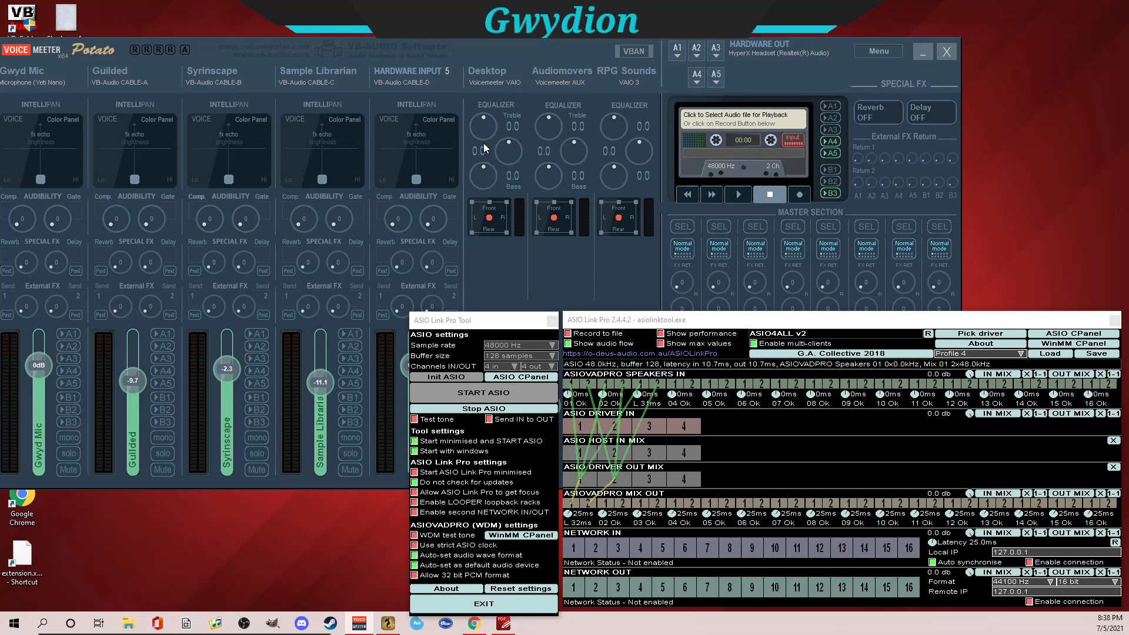